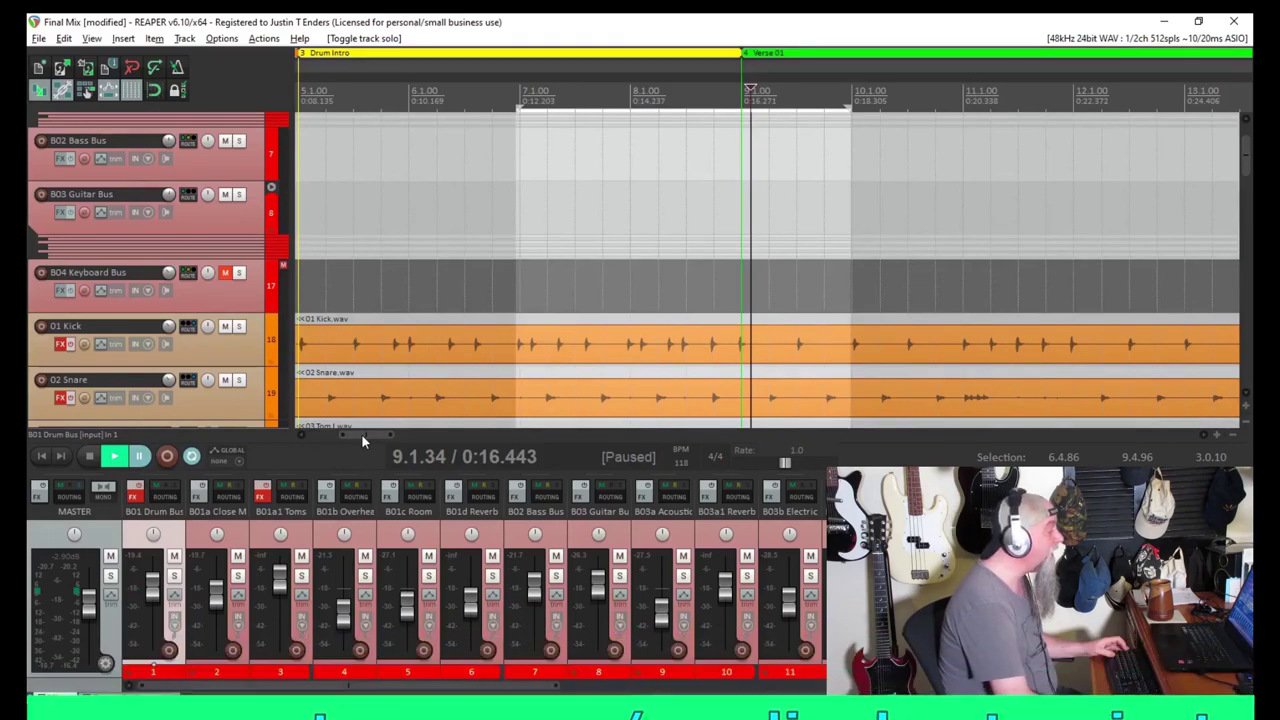
Step: Paste the drum hit taken from about 72.3.37 to 72.4.39 onto the drum tracks at about 8.4.71, just before Verse 01
{"action": "left_click_drag", "start_coordinate": [361, 433], "coordinate": [542, 435]}
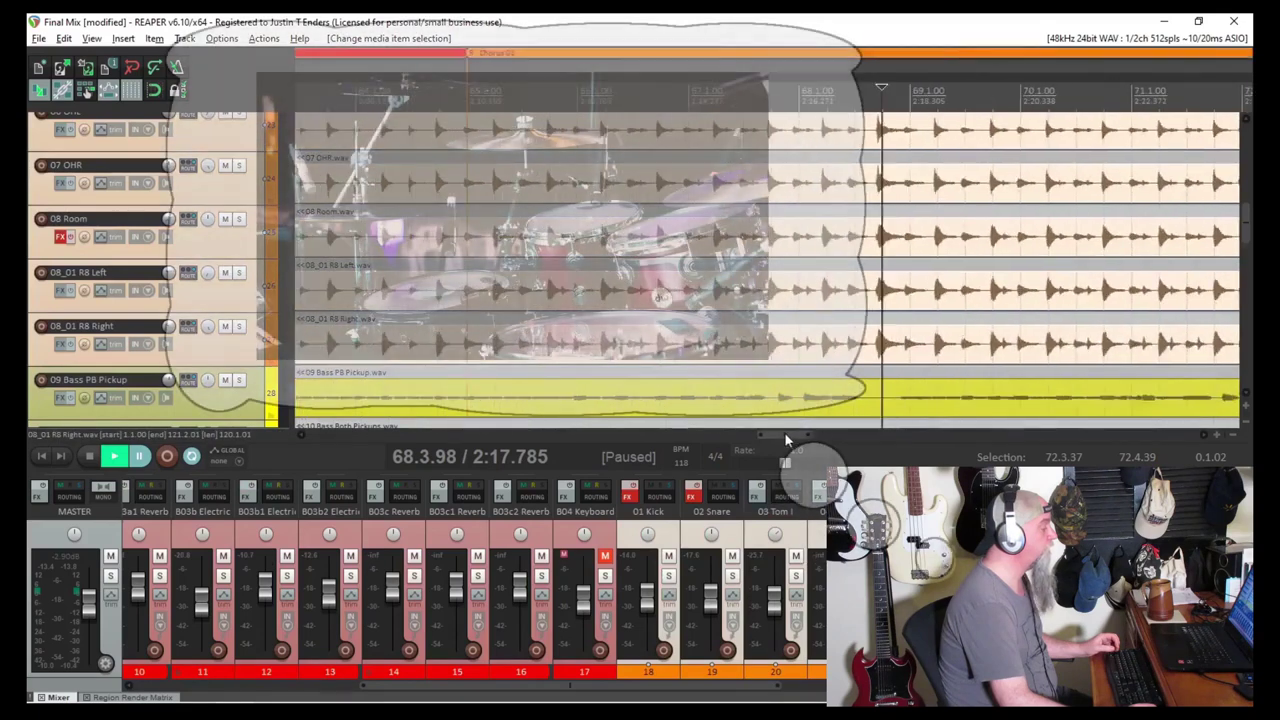
{"action": "left_click_drag", "start_coordinate": [784, 432], "coordinate": [368, 427]}
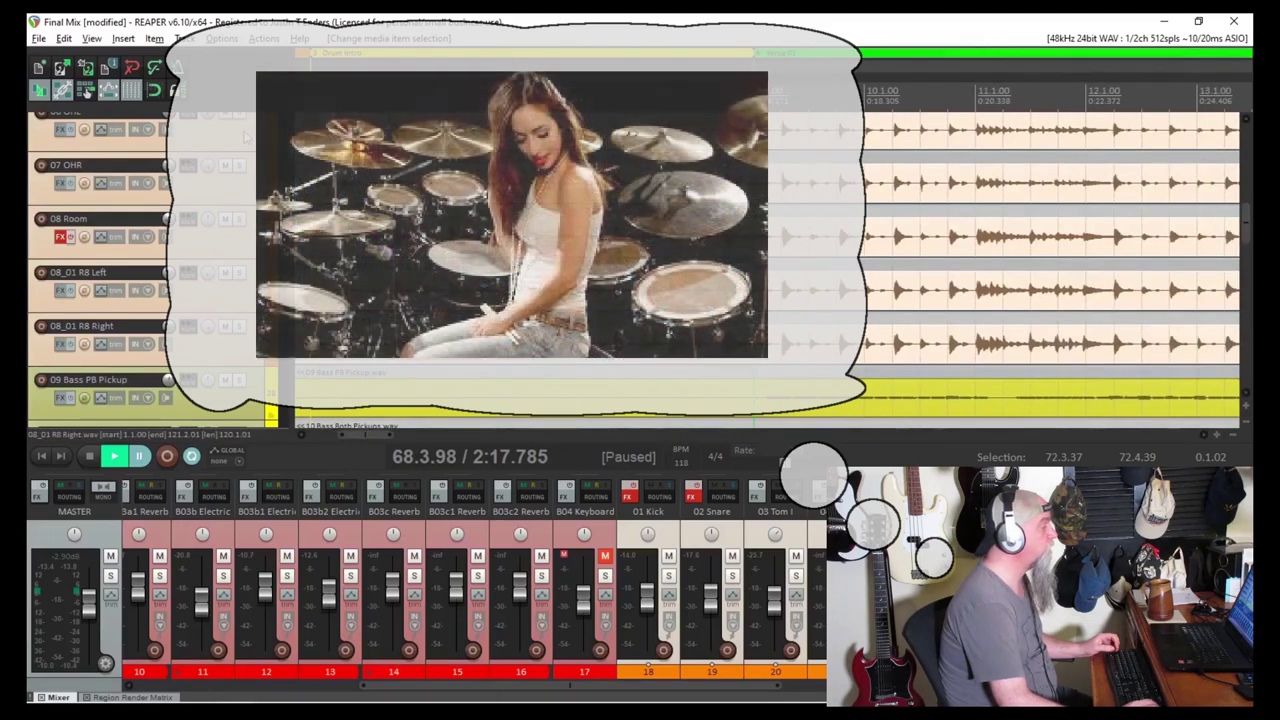
{"action": "scroll", "coordinate": [640, 260], "scroll_direction": "up", "scroll_amount": 5}
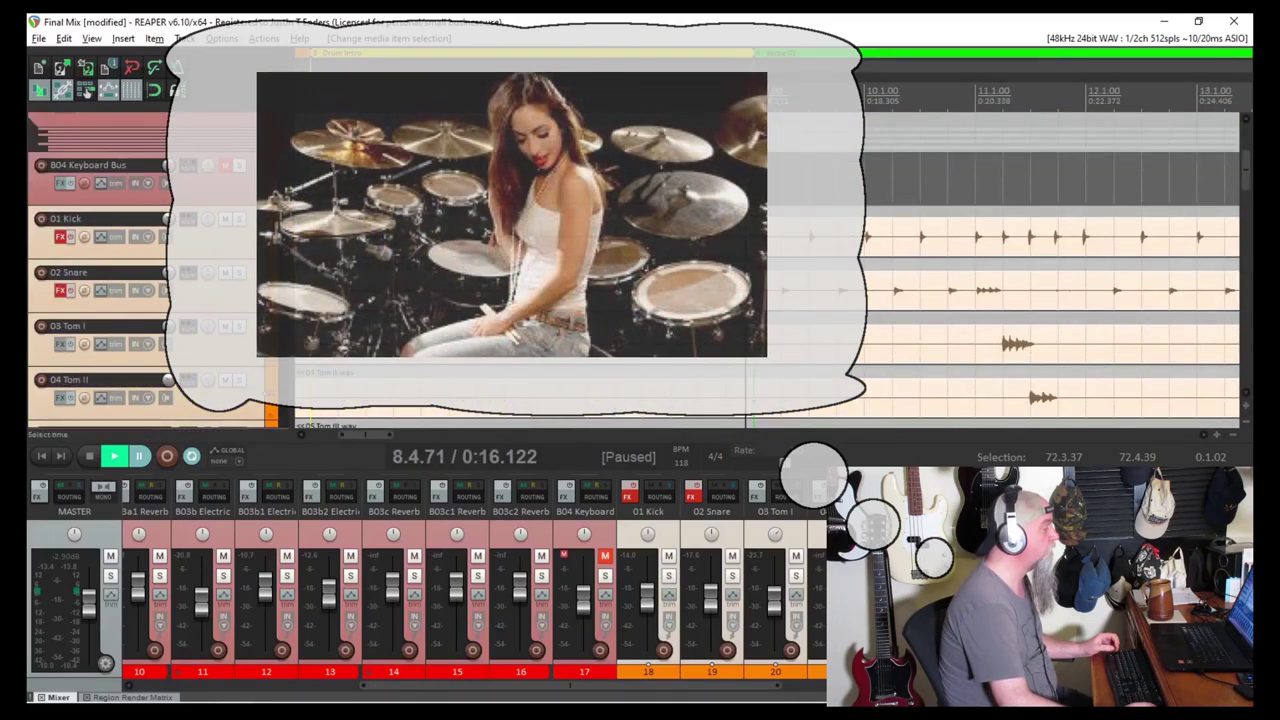
{"action": "right_click", "coordinate": [768, 270]}
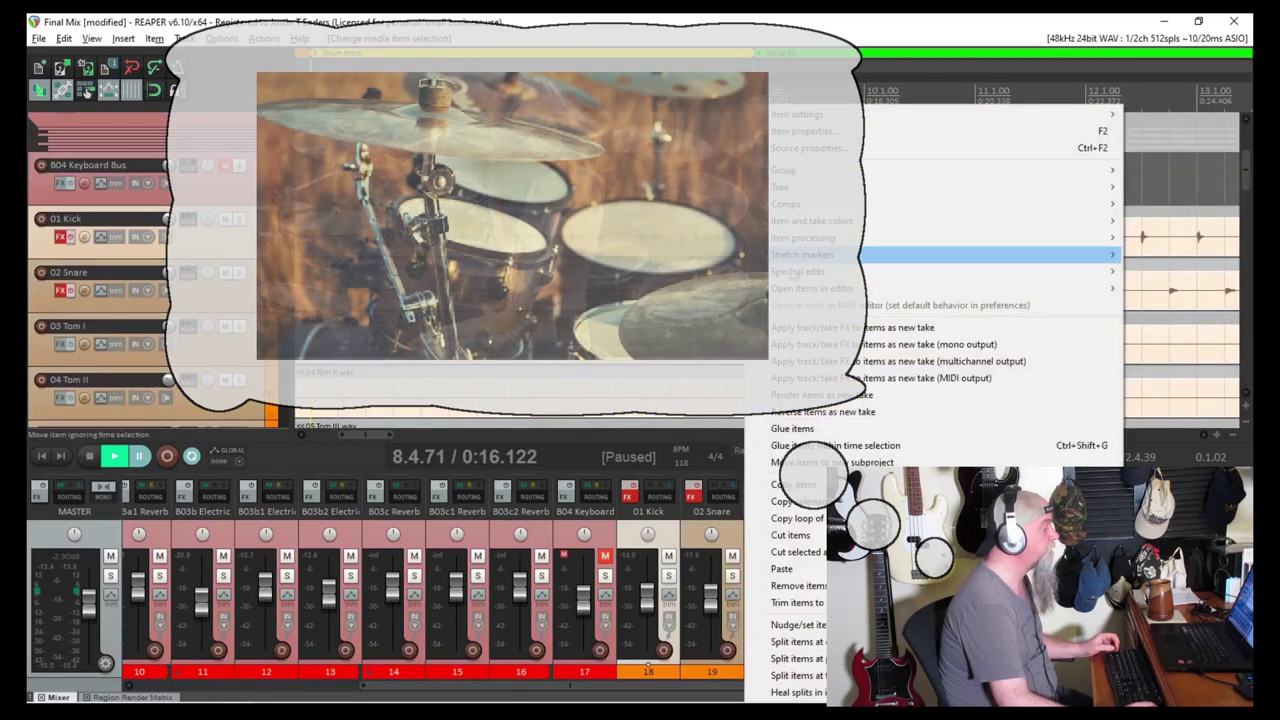
{"action": "left_click", "coordinate": [790, 568]}
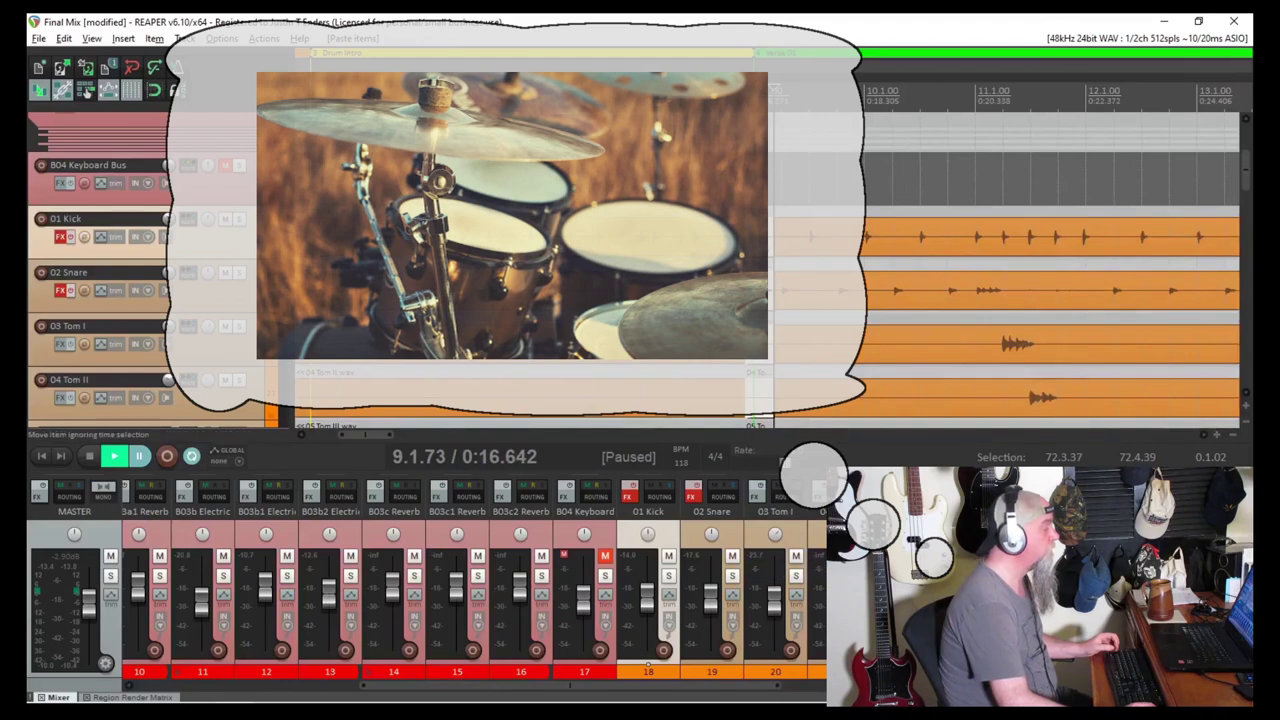
Step: Play a time selection from about 6.4.67 to 10.2.87 and move the pasted drum hit about one beat earlier
{"action": "left_click_drag", "start_coordinate": [600, 85], "coordinate": [918, 132]}
{"action": "left_click", "coordinate": [113, 457]}
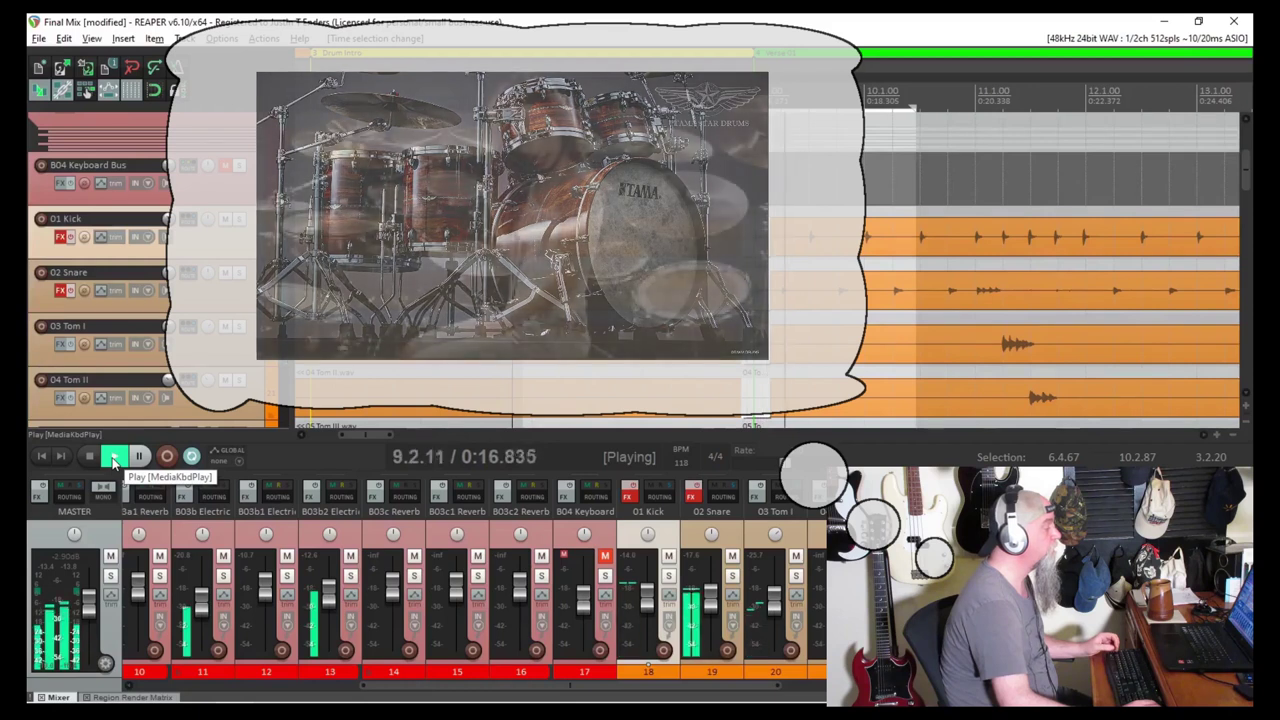
{"action": "left_click_drag", "start_coordinate": [880, 250], "coordinate": [858, 248]}
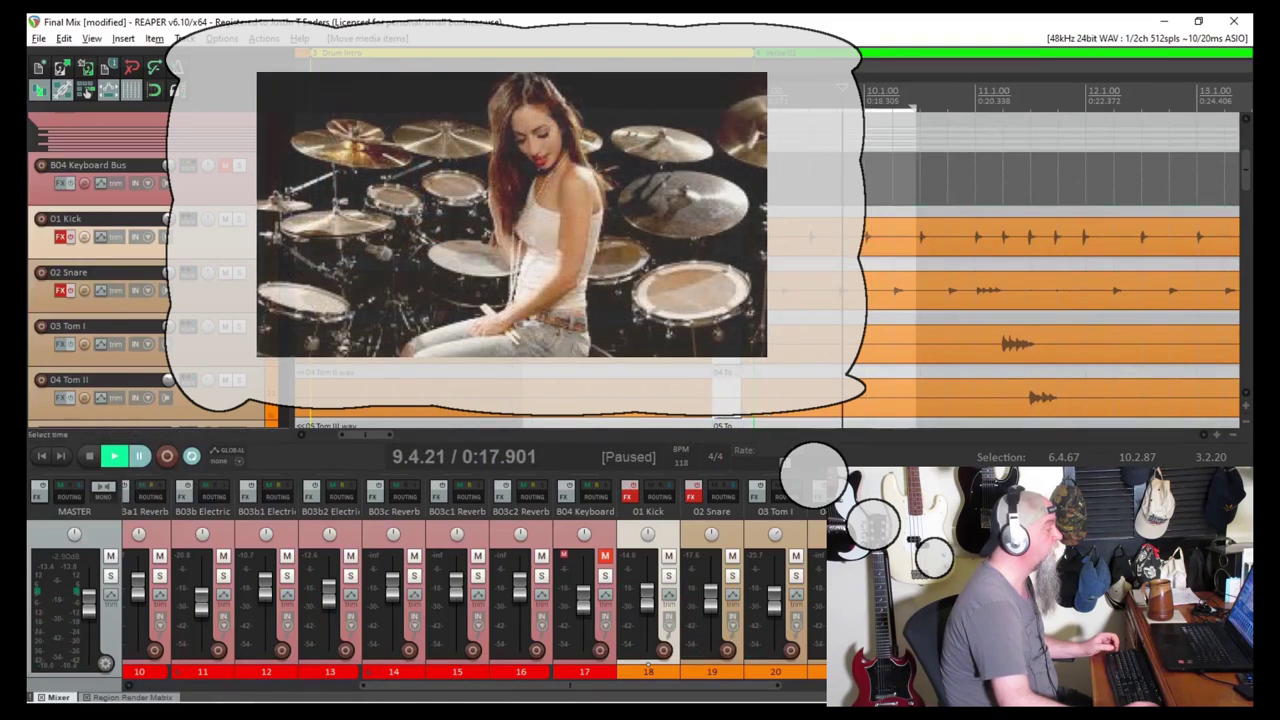
Step: Replay the time selection and fine-tune the pasted drum hit to start at about 8.3.45
{"action": "left_click", "coordinate": [114, 456]}
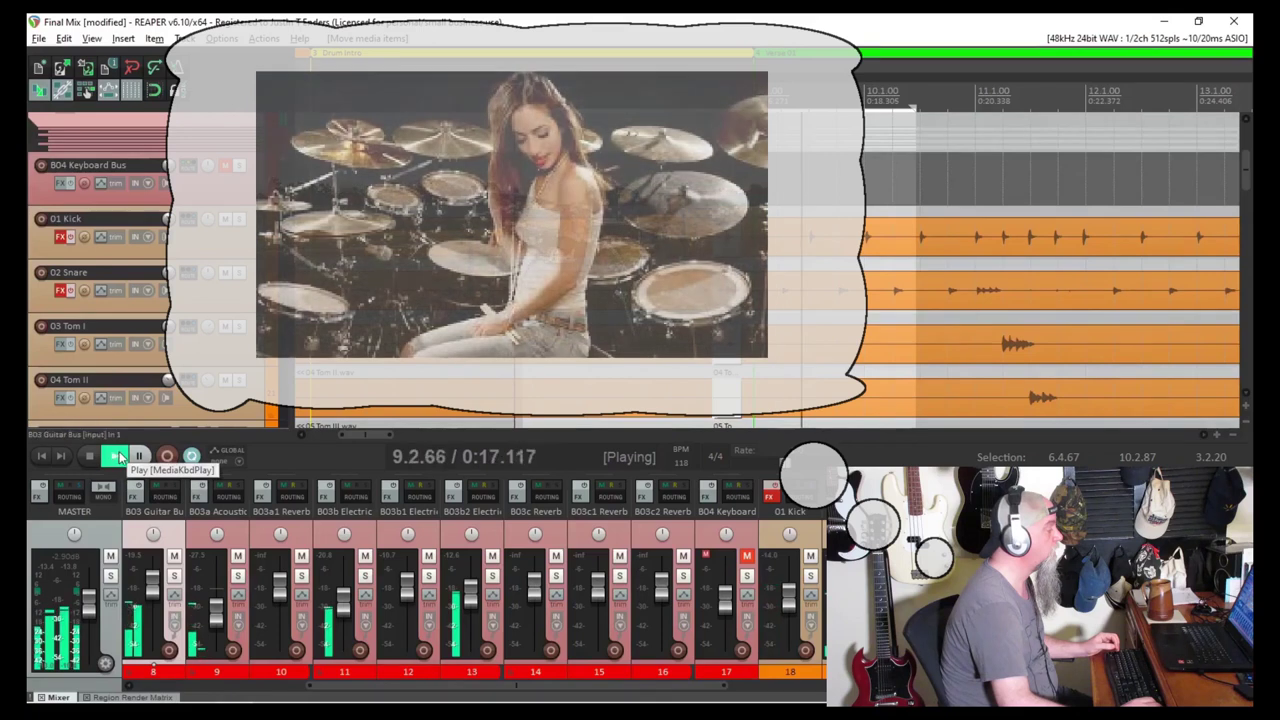
{"action": "left_click", "coordinate": [140, 456]}
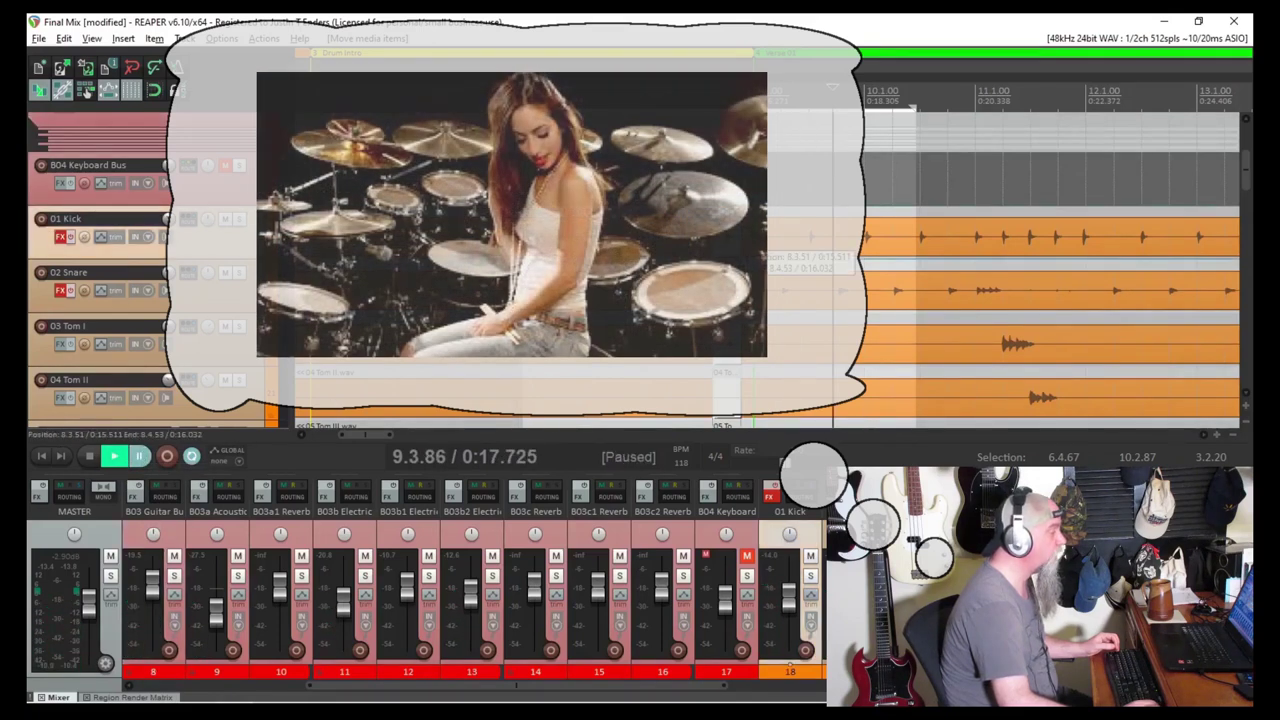
{"action": "left_click", "coordinate": [115, 457]}
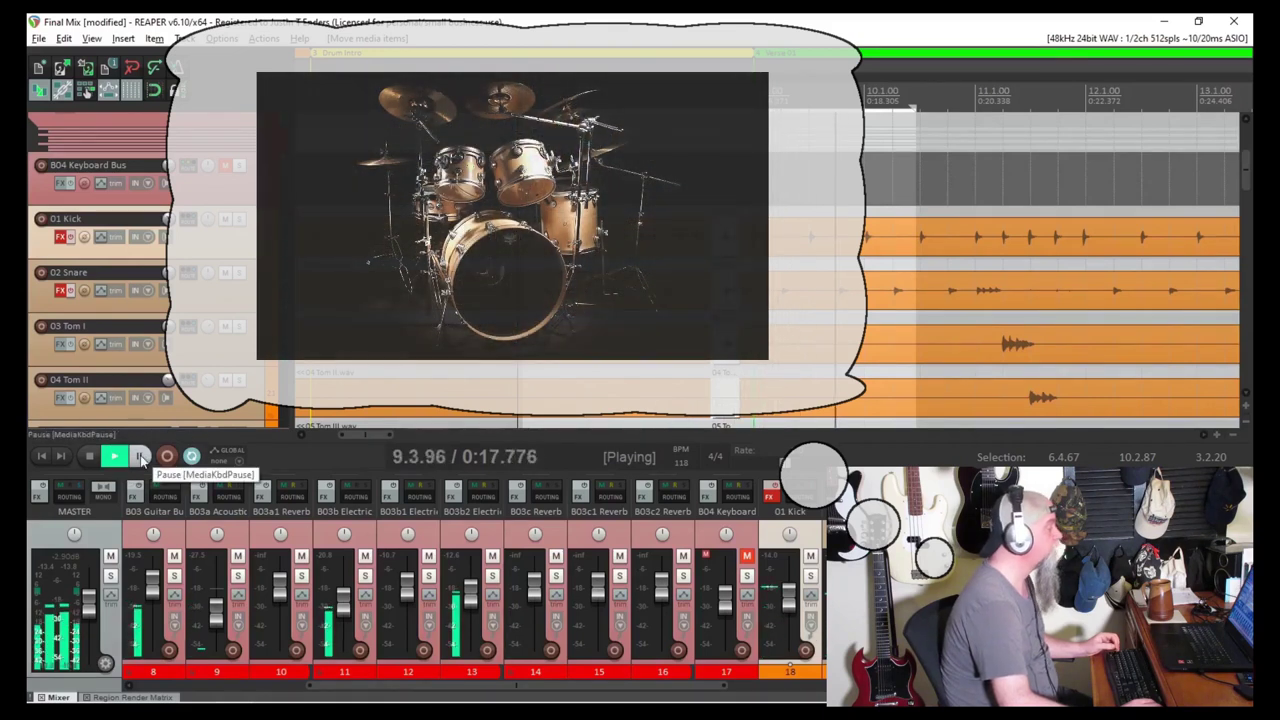
{"action": "left_click", "coordinate": [139, 456]}
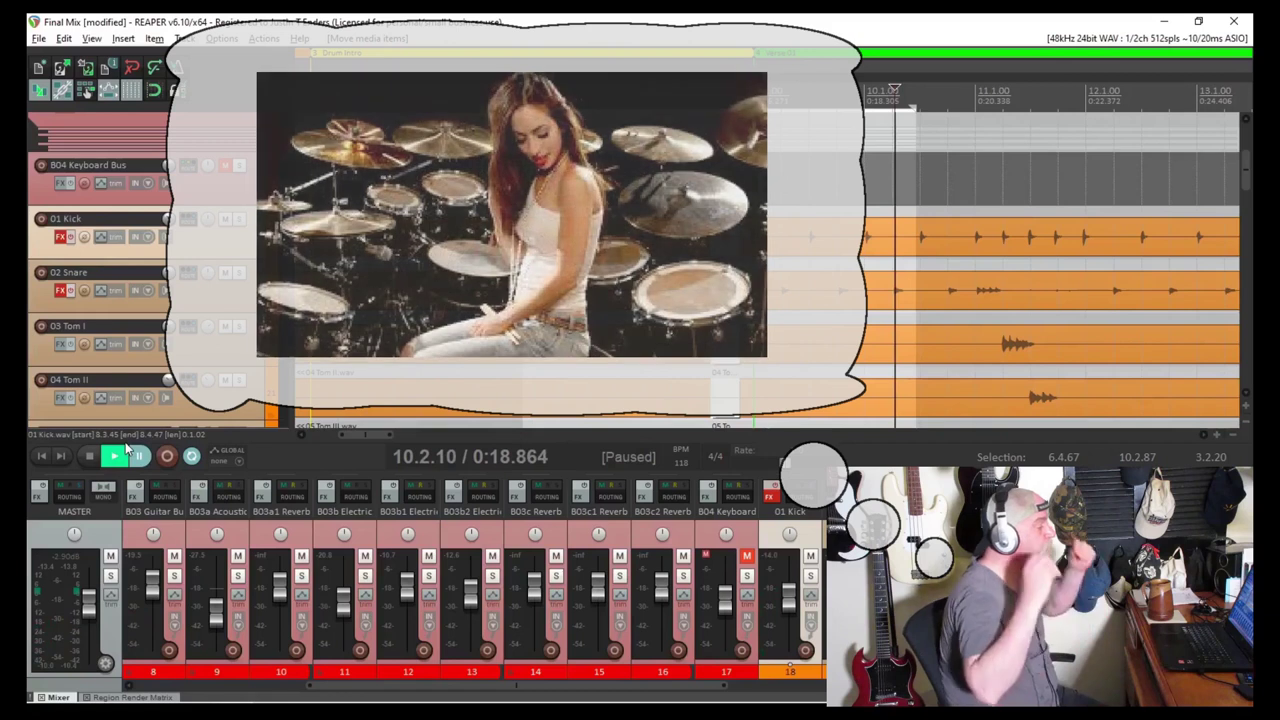
Step: Play the section from about 20.4.86 to 23.4.96 with the Drum Bus soloed, and again with the full mix
{"action": "scroll", "coordinate": [1050, 260], "scroll_direction": "right", "scroll_amount": 5}
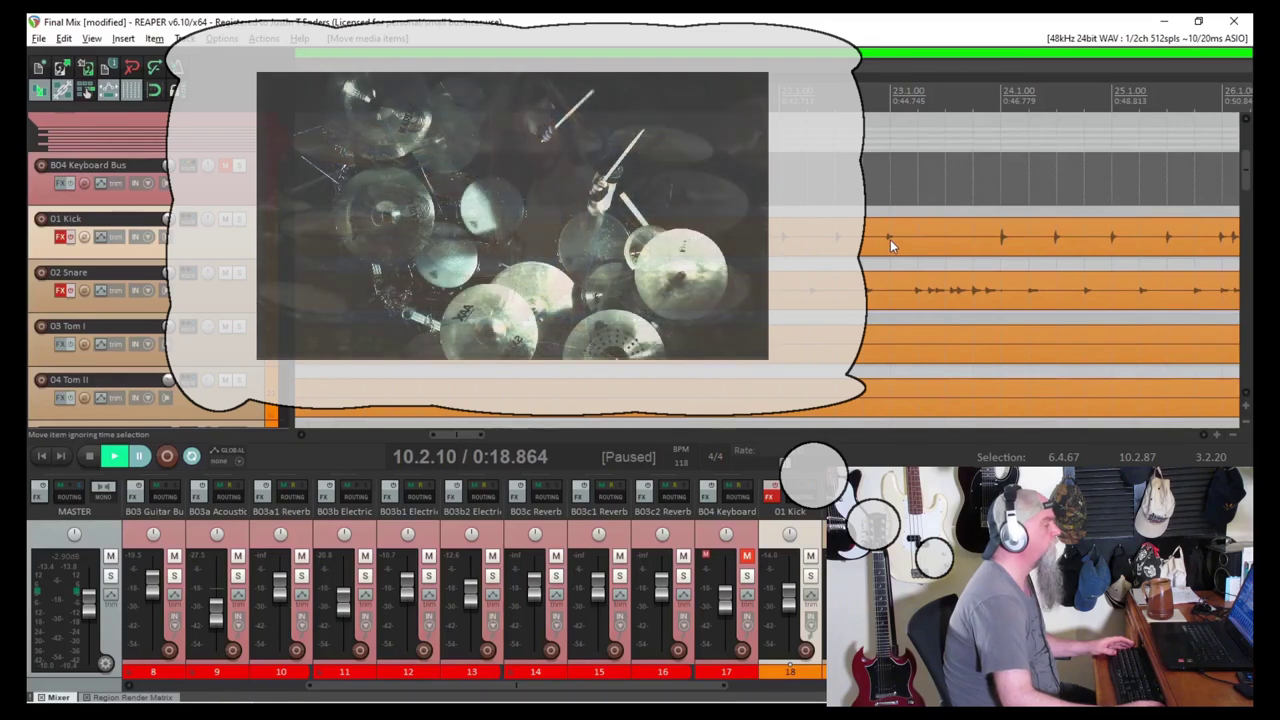
{"action": "key", "text": "ctrl+z"}
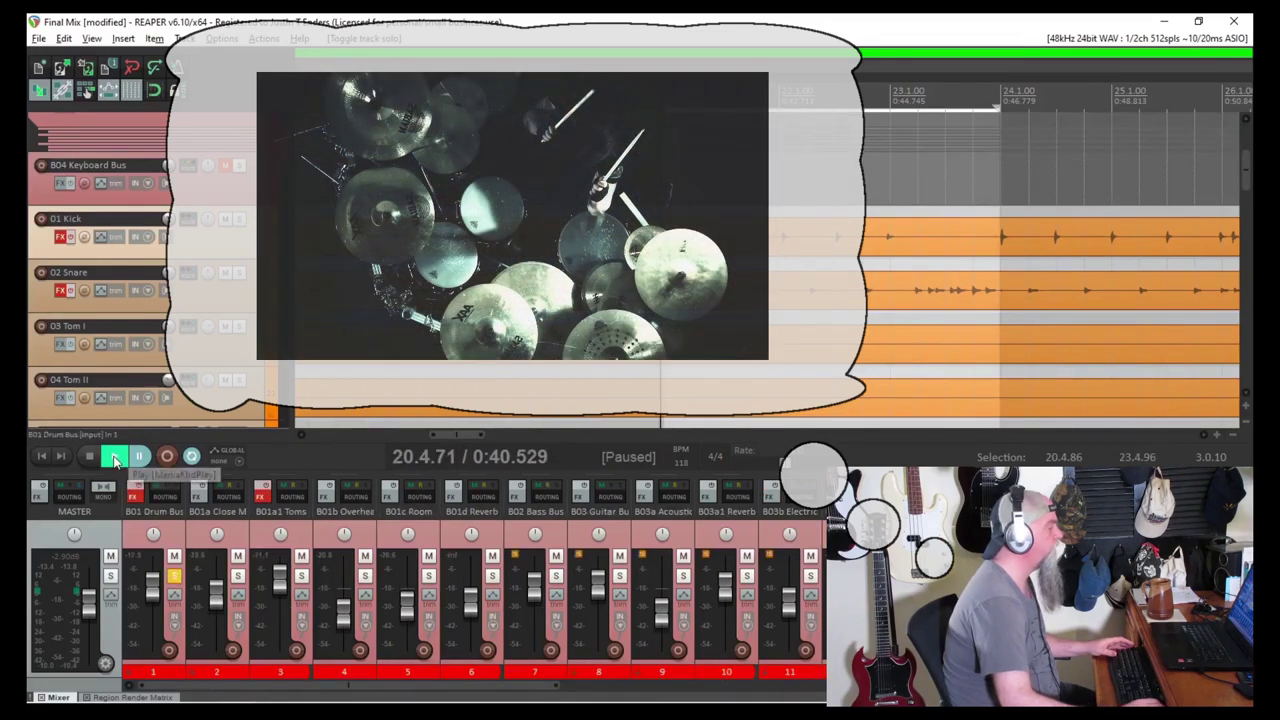
{"action": "left_click", "coordinate": [113, 458]}
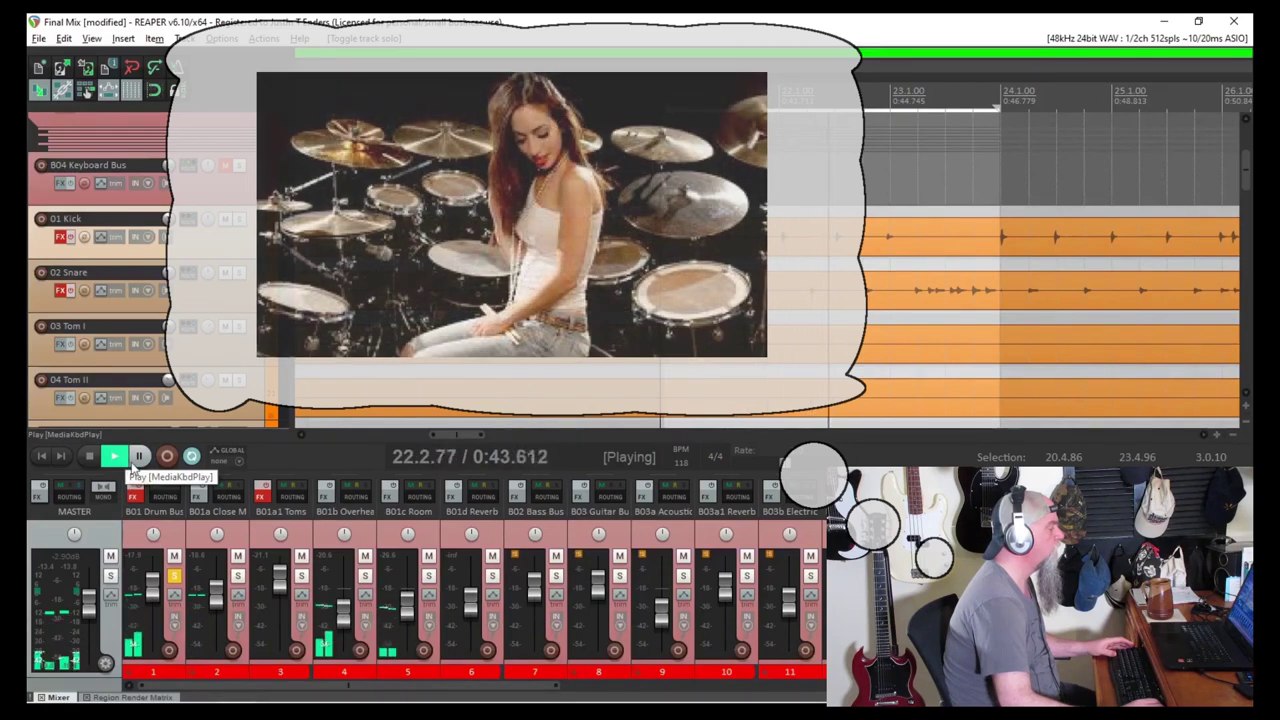
{"action": "left_click", "coordinate": [139, 457]}
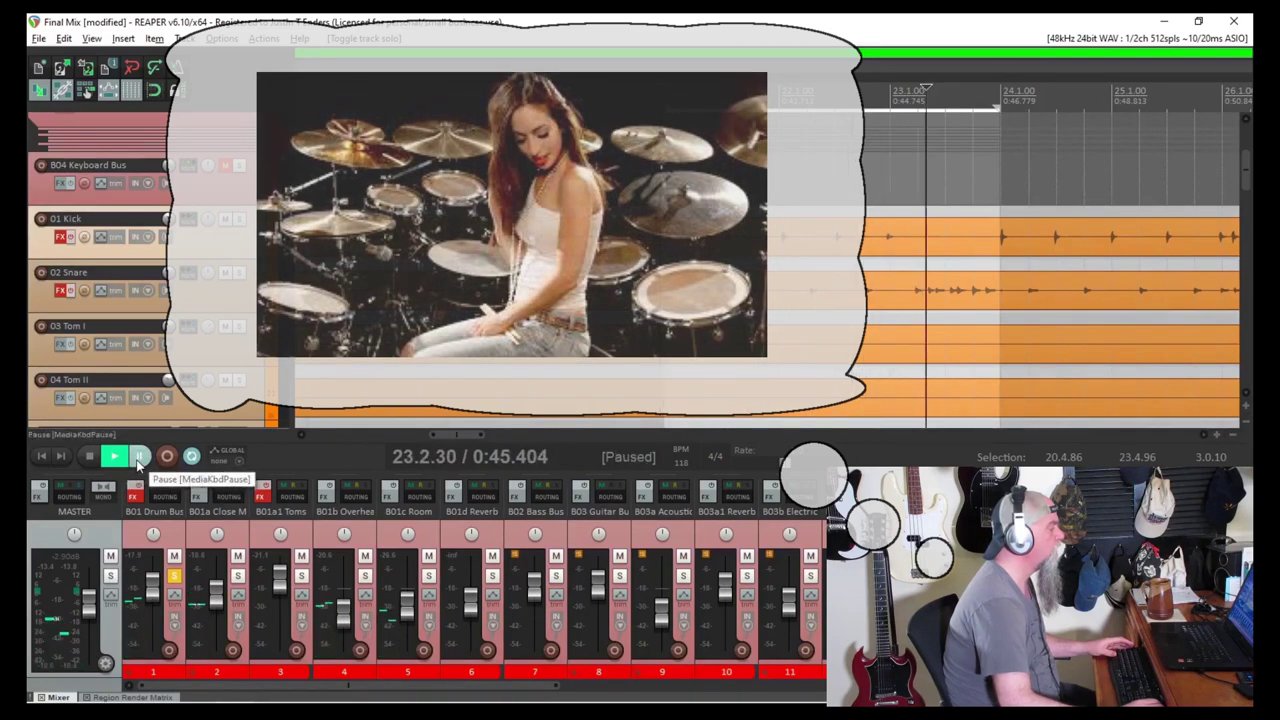
{"action": "key", "text": "space"}
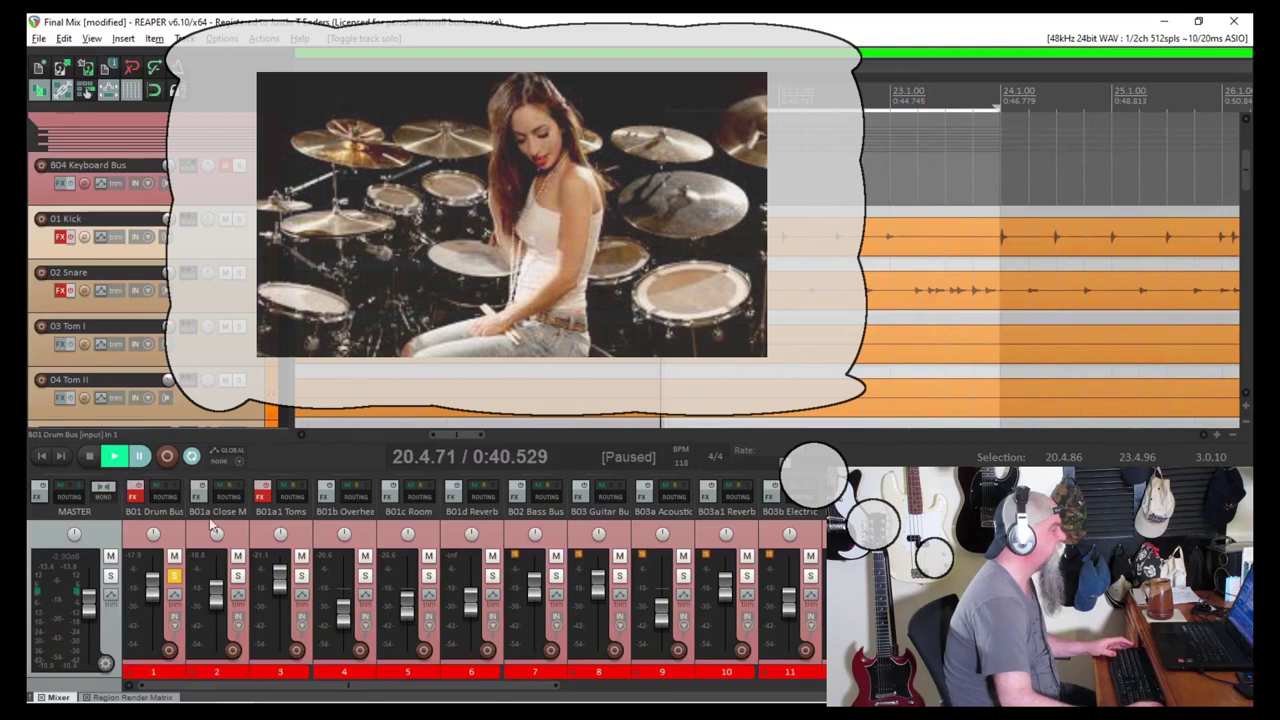
{"action": "left_click", "coordinate": [113, 457]}
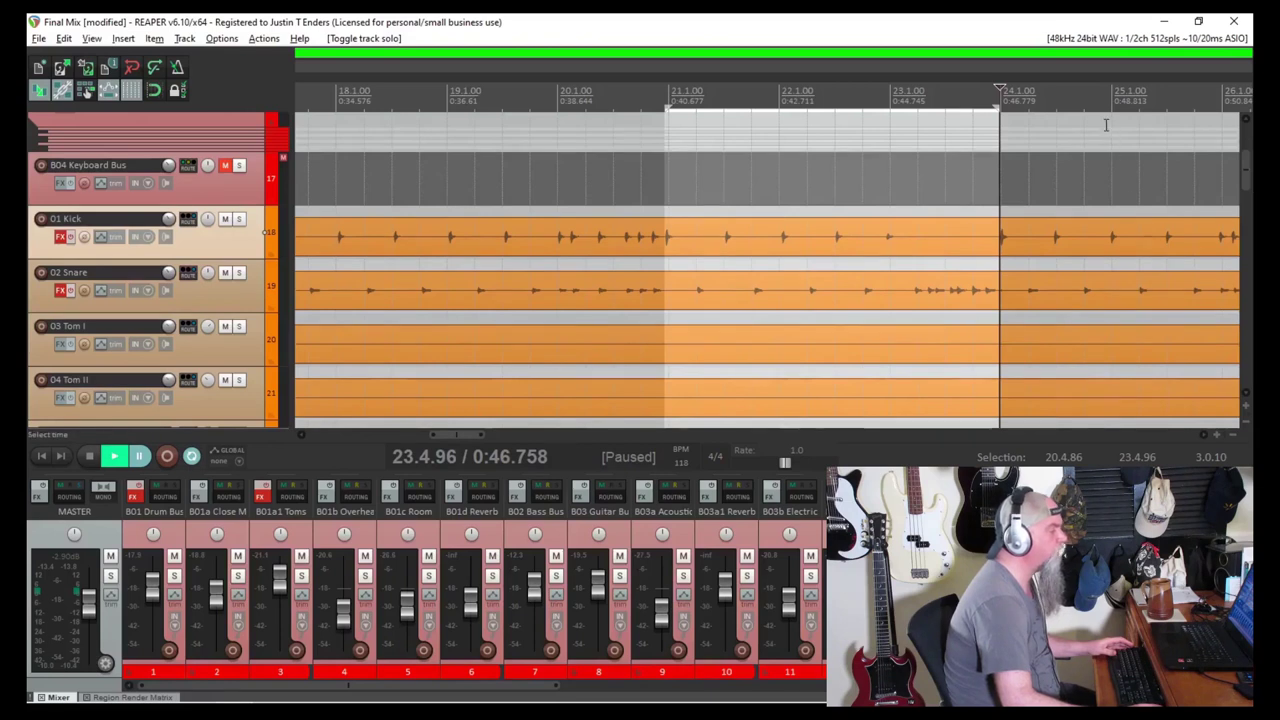
Step: Copy the section from about 24.2.56 to 24.3.42 on all drum tracks from 01 Kick to 08_01 R8 Right
{"action": "left_click_drag", "start_coordinate": [1045, 108], "coordinate": [1068, 112]}
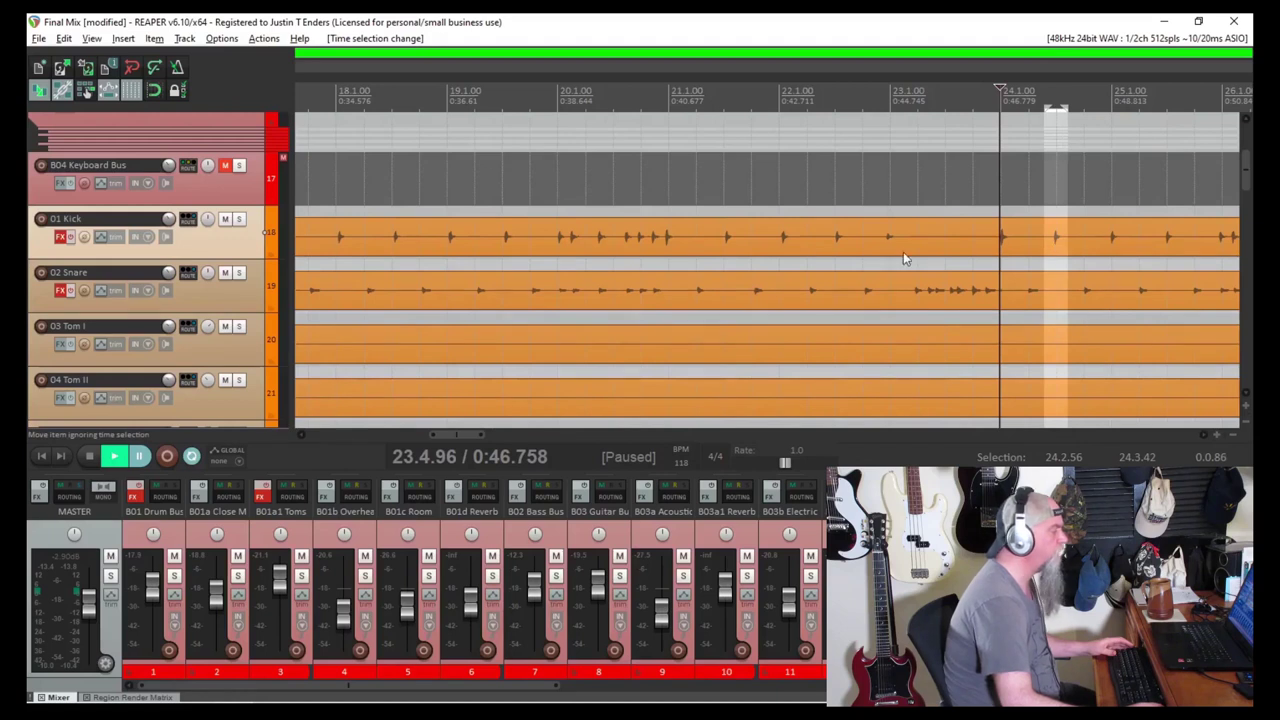
{"action": "left_click", "coordinate": [313, 251]}
{"action": "scroll", "coordinate": [318, 300], "scroll_direction": "down", "scroll_amount": 5}
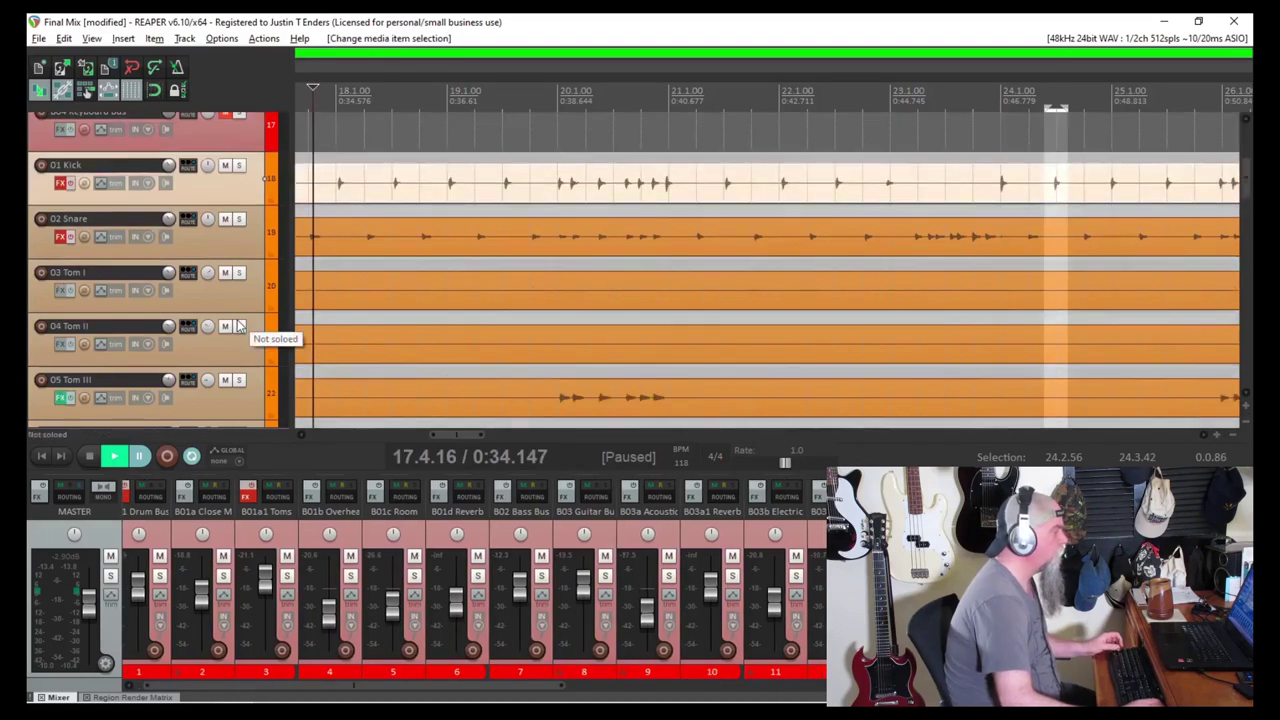
{"action": "left_click", "coordinate": [308, 300]}
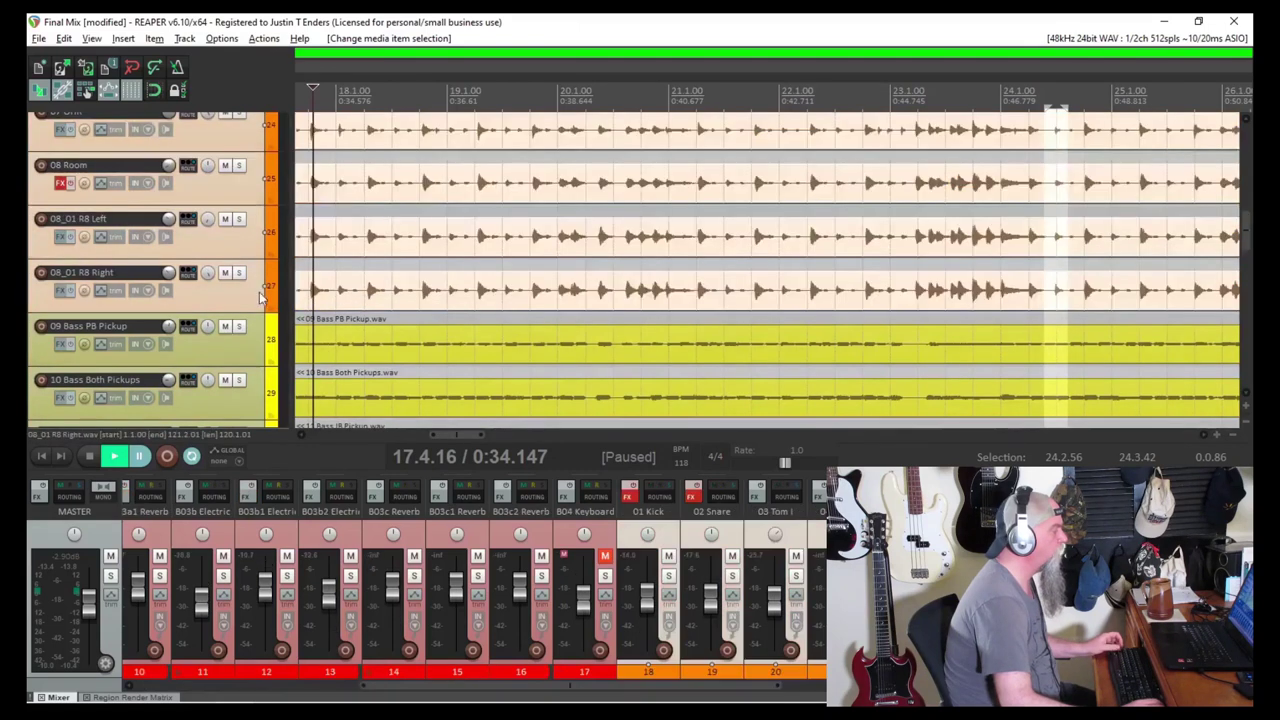
{"action": "scroll", "coordinate": [257, 298], "scroll_direction": "up", "scroll_amount": 5}
{"action": "scroll", "coordinate": [257, 298], "scroll_direction": "up", "scroll_amount": 1}
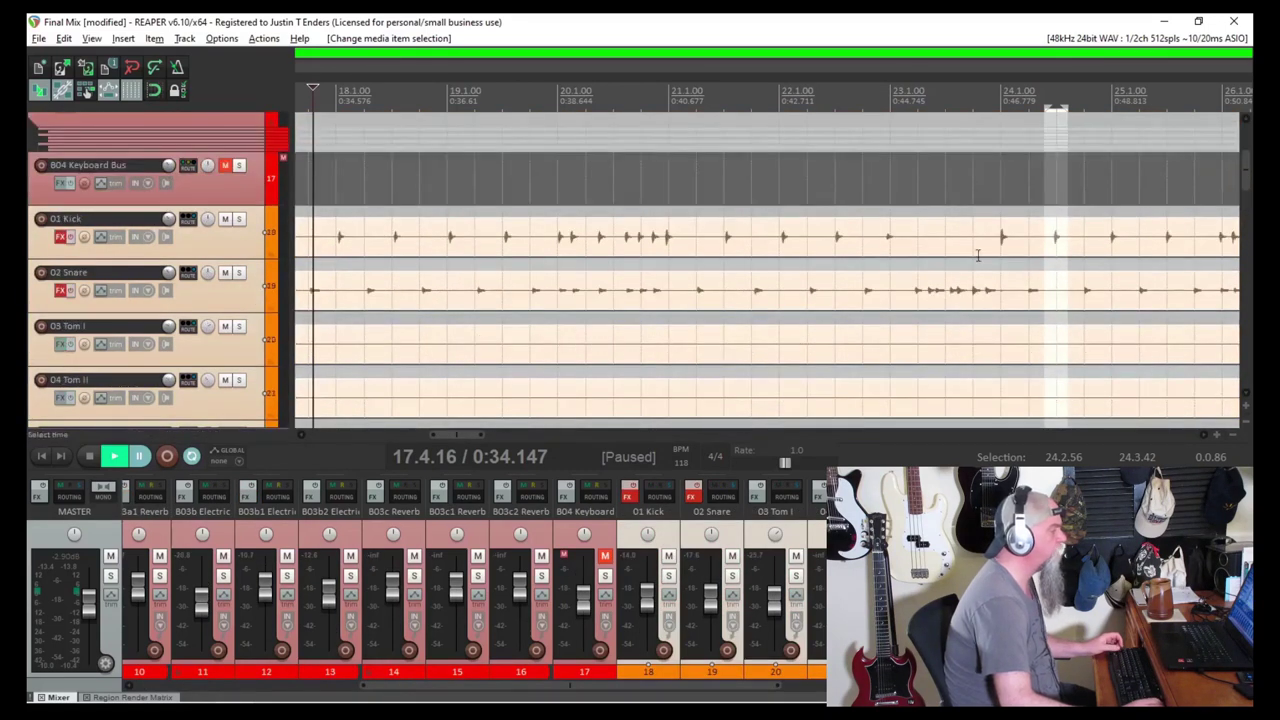
{"action": "right_click", "coordinate": [1051, 280]}
{"action": "key", "text": "Escape"}
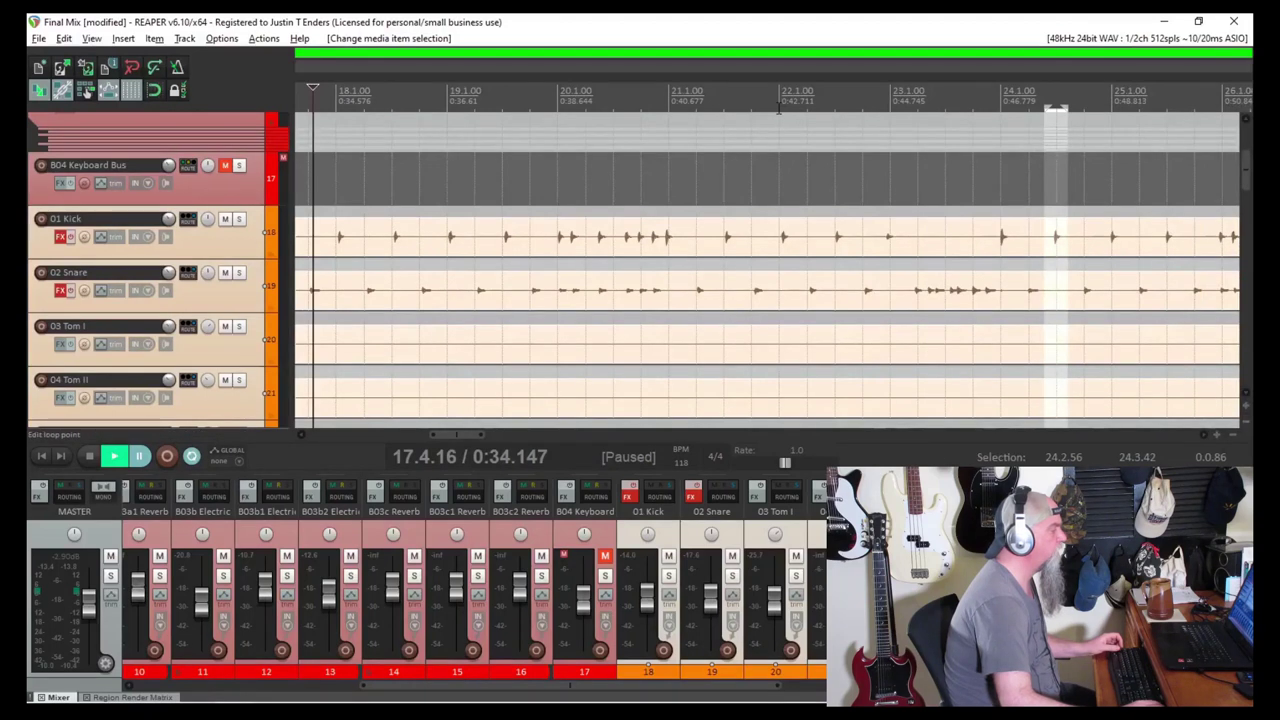
Step: Paste the copied drum hit onto the drum tracks at about 22.4.57, just before bar 23
{"action": "left_click", "coordinate": [879, 114]}
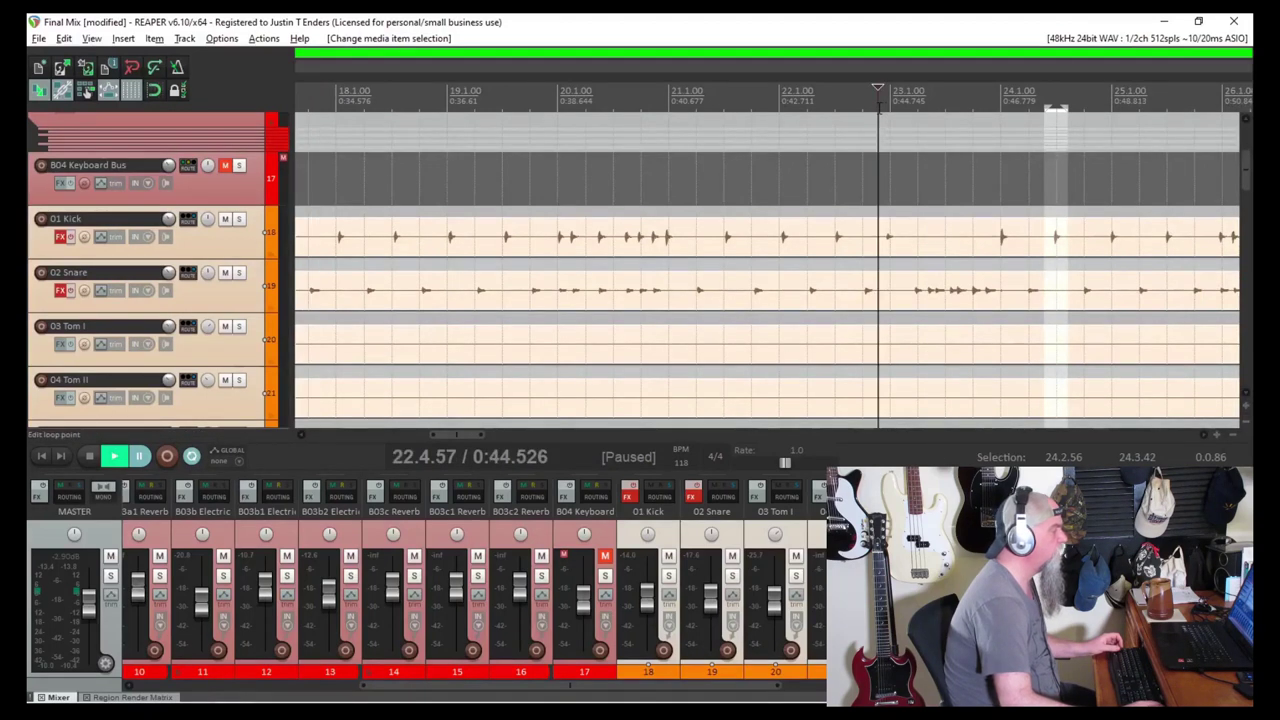
{"action": "right_click", "coordinate": [848, 256]}
{"action": "key", "text": "Escape"}
{"action": "key", "text": "ctrl+v"}
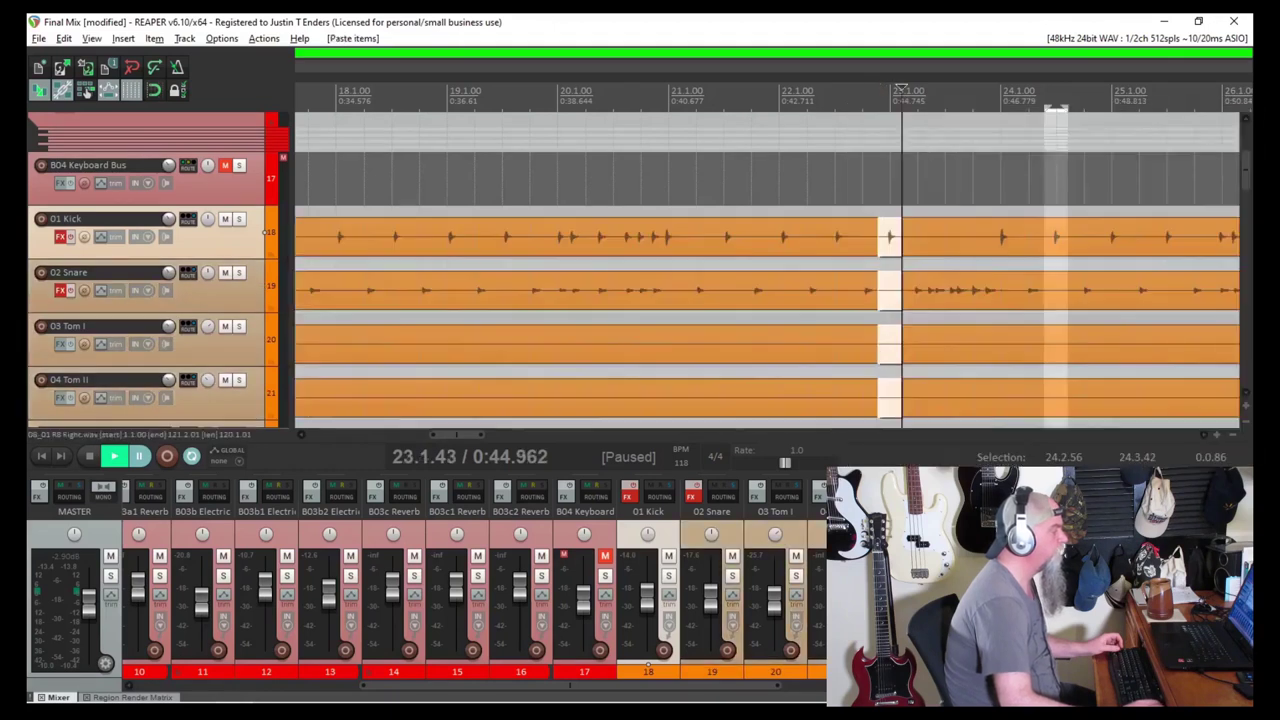
Step: Shift the pasted drum hit slightly later and play the time selection from about 20.4.95 to 23.4.96 to check it
{"action": "left_click_drag", "start_coordinate": [668, 110], "coordinate": [1000, 110]}
{"action": "left_click", "coordinate": [659, 100]}
{"action": "key", "text": "KP_6"}
{"action": "key", "text": "space"}
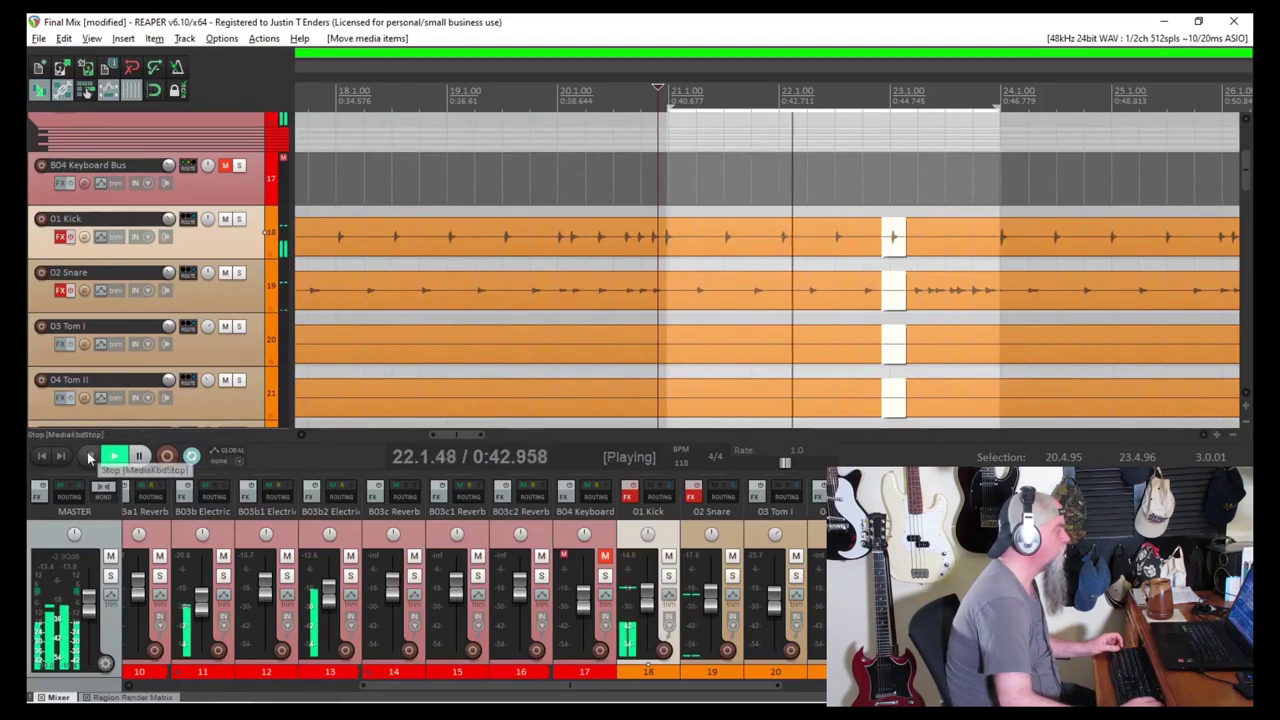
{"action": "key", "text": "space"}
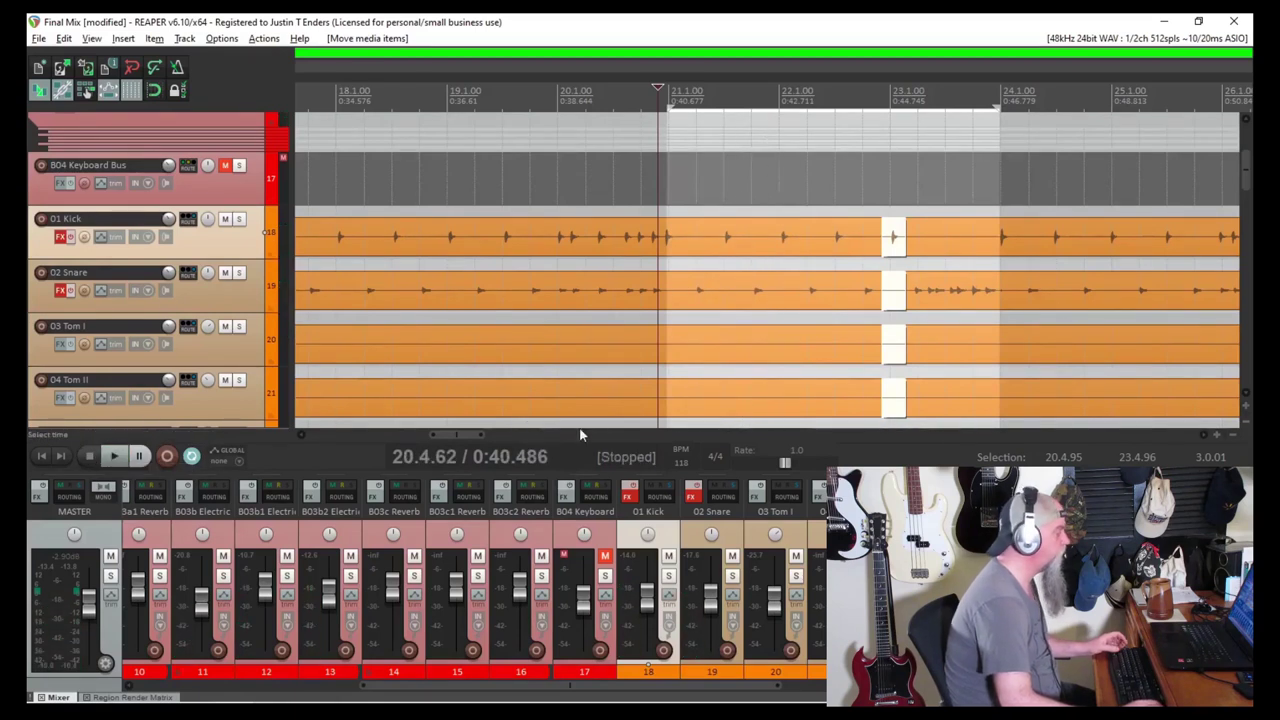
Step: Play the time selection from about 38.4.84 to 41.4.85 with only the Drum Bus soloed
{"action": "key", "text": "shift+Right"}
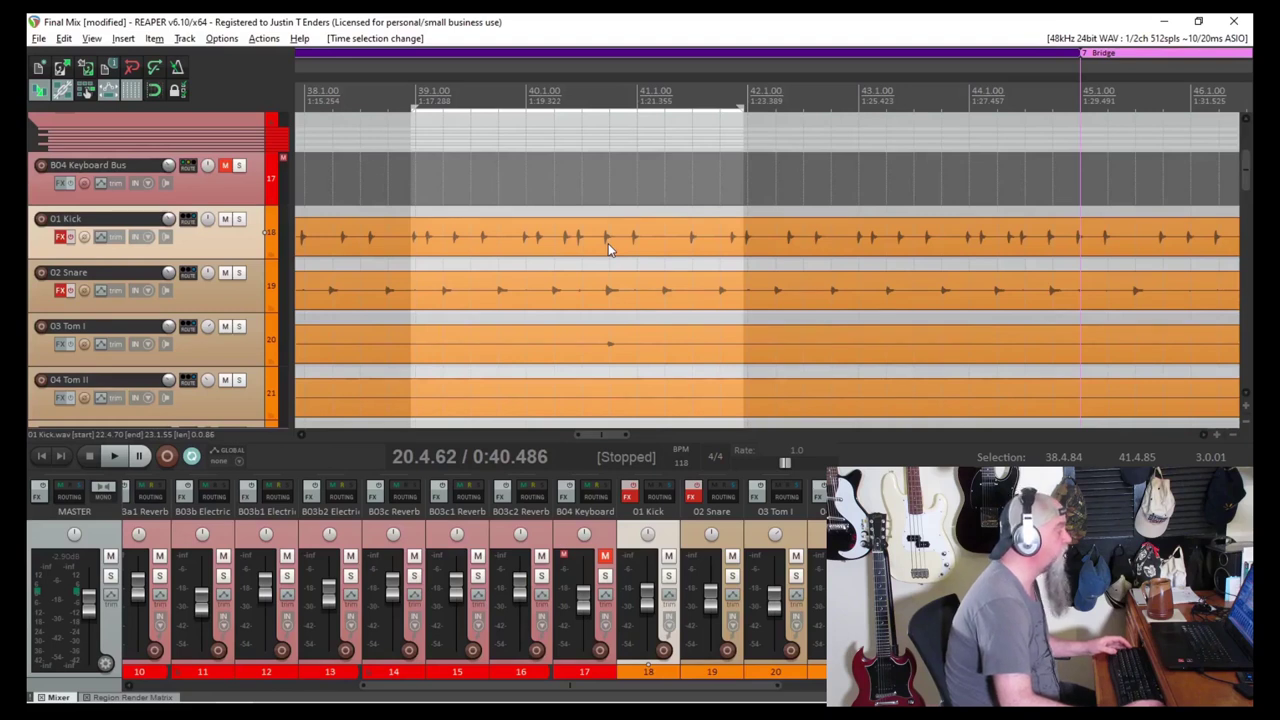
{"action": "left_click", "coordinate": [406, 318]}
{"action": "key", "text": "ctrl+space"}
{"action": "left_click_drag", "start_coordinate": [400, 686], "coordinate": [140, 690]}
{"action": "left_click", "coordinate": [110, 457]}
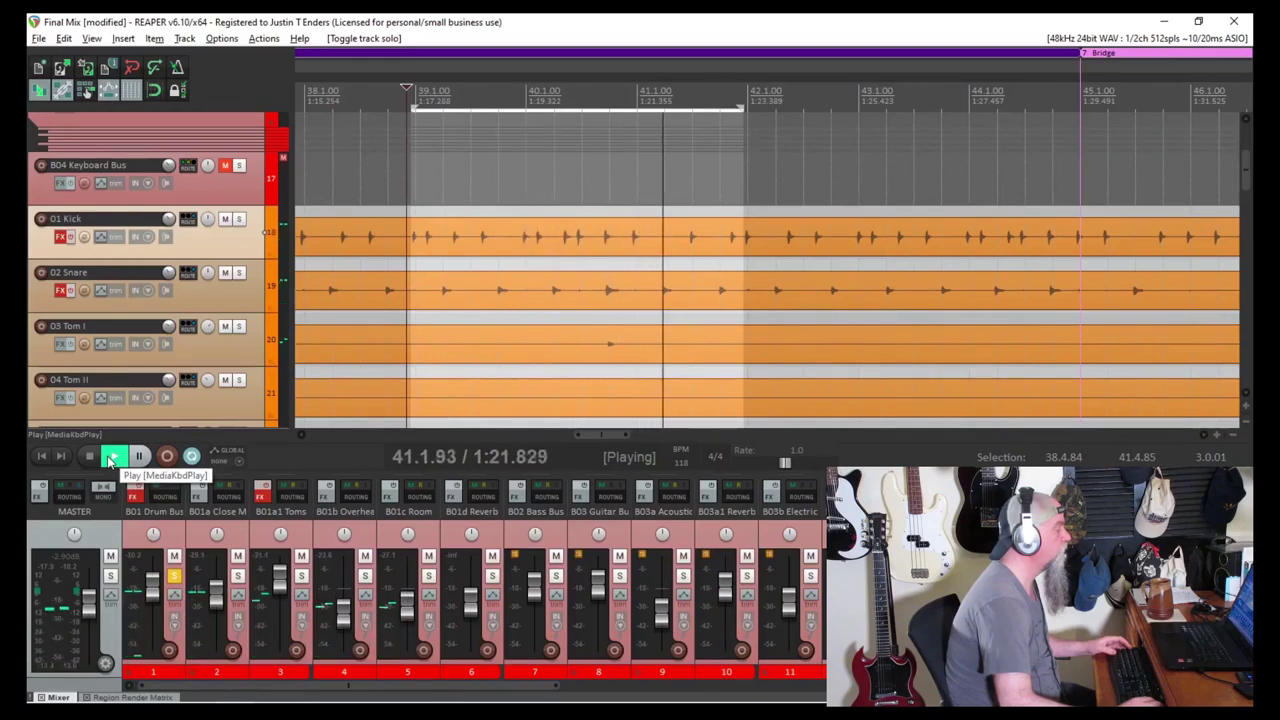
{"action": "left_click", "coordinate": [143, 457]}
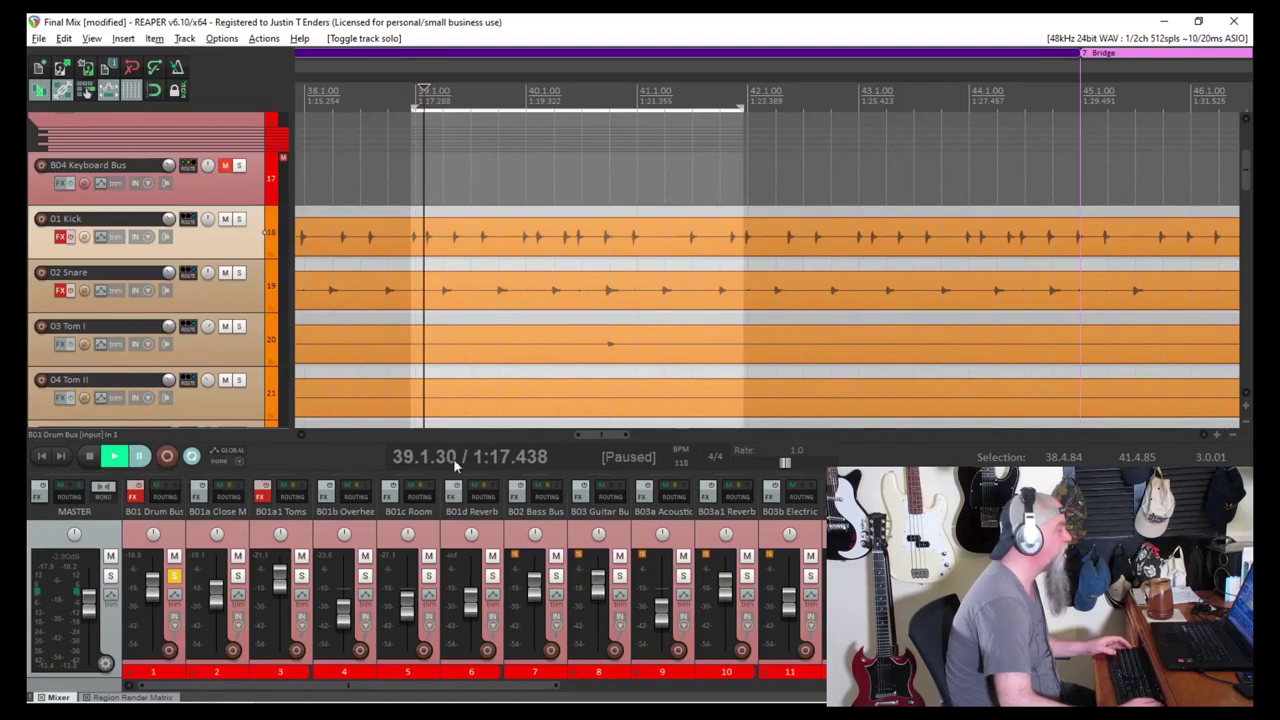
Step: Unsolo the Drum Bus and play the same section from bar 39 with the full mix
{"action": "left_click", "coordinate": [174, 577]}
{"action": "left_click", "coordinate": [118, 458]}
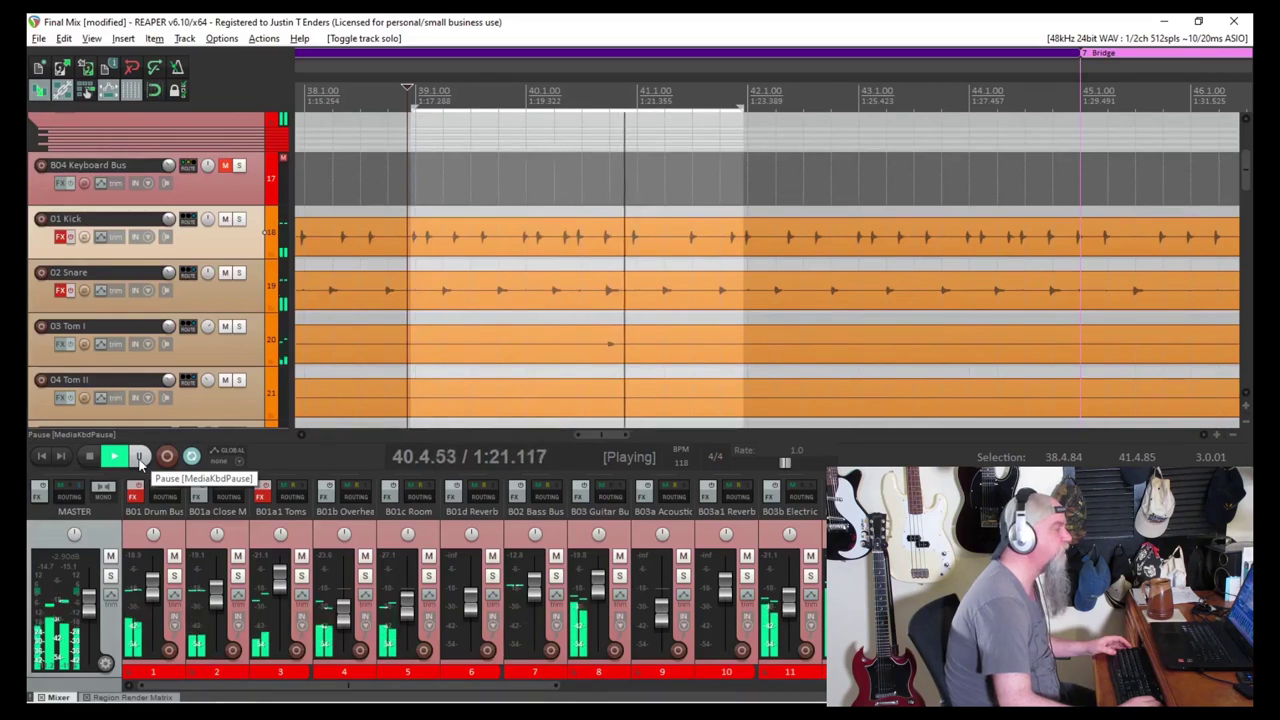
{"action": "left_click", "coordinate": [140, 457]}
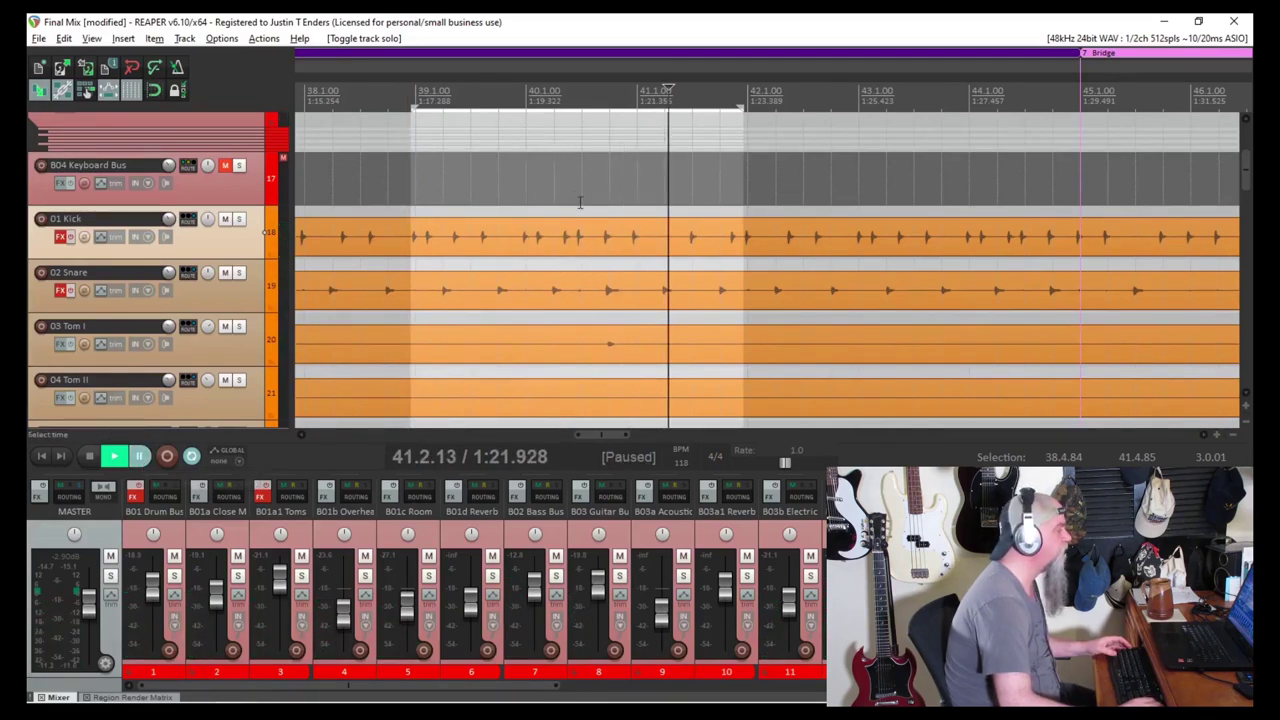
Step: Play the section from about 41.4.79 to 44.4.75, before the Bridge, with the Electric II guitar tracks soloed
{"action": "scroll", "coordinate": [534, 186], "scroll_direction": "down", "scroll_amount": 10}
{"action": "key", "text": "shift+Right"}
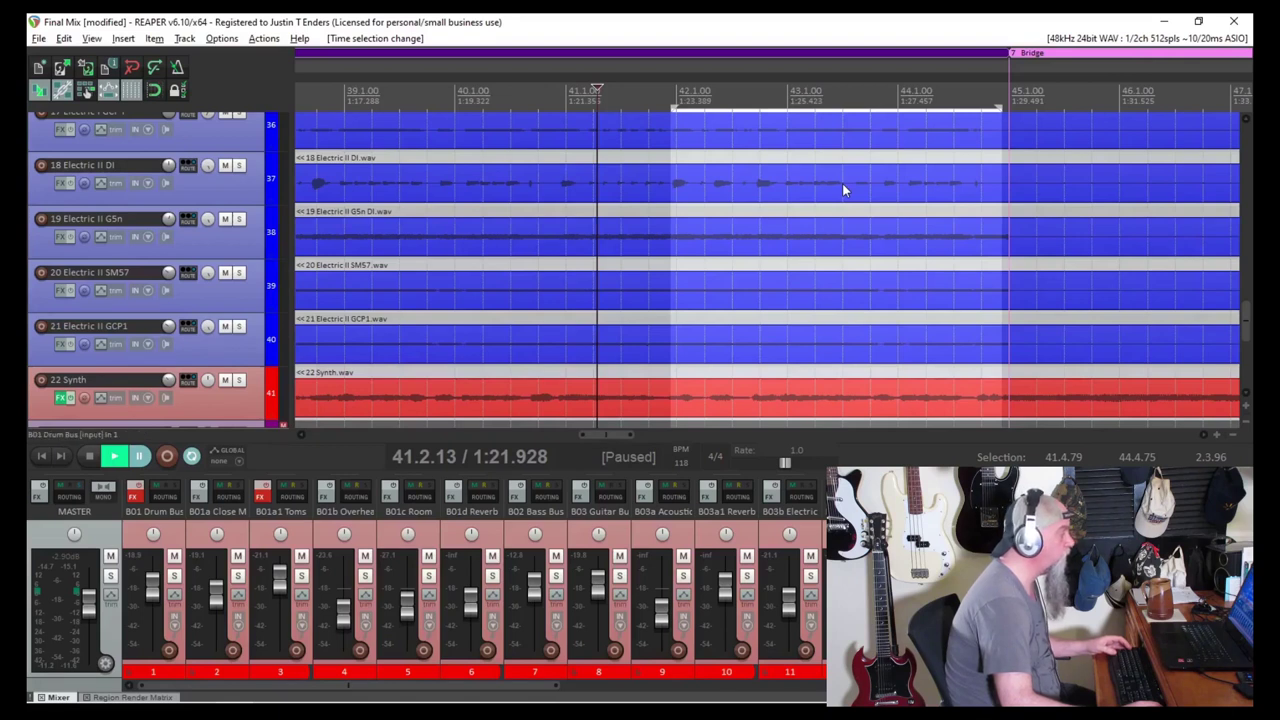
{"action": "left_click", "coordinate": [666, 252]}
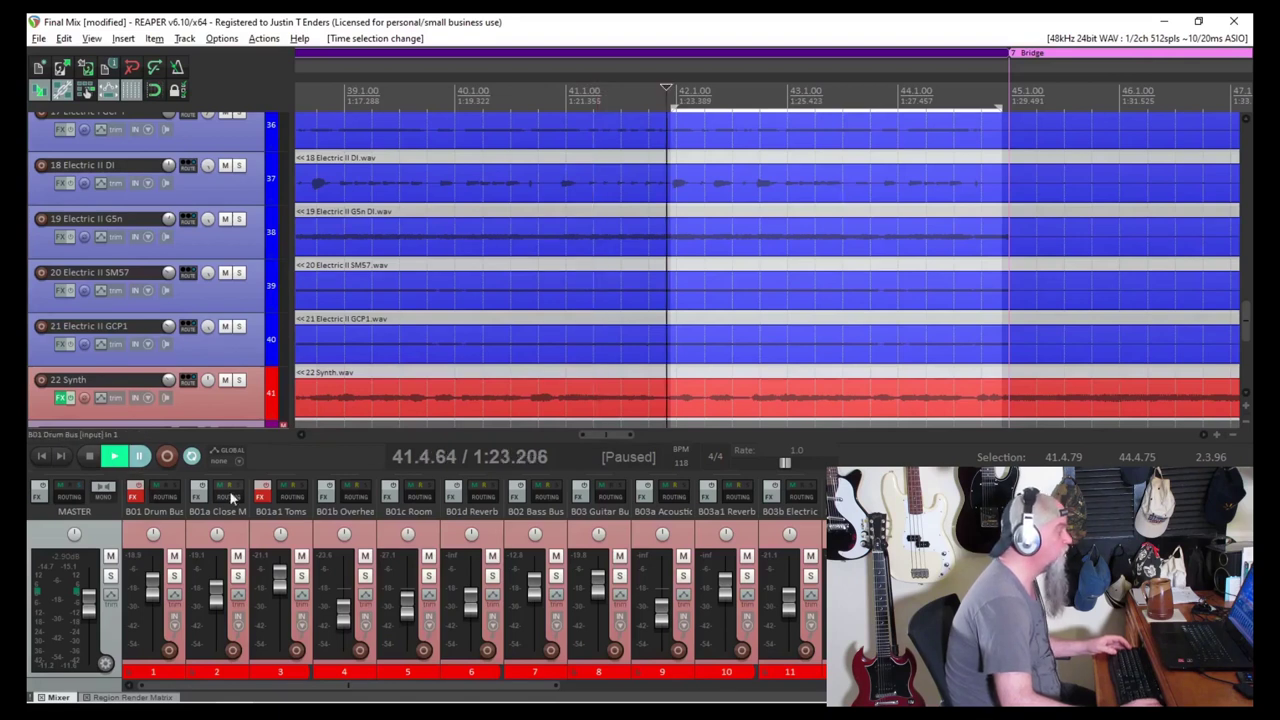
{"action": "left_click", "coordinate": [114, 456]}
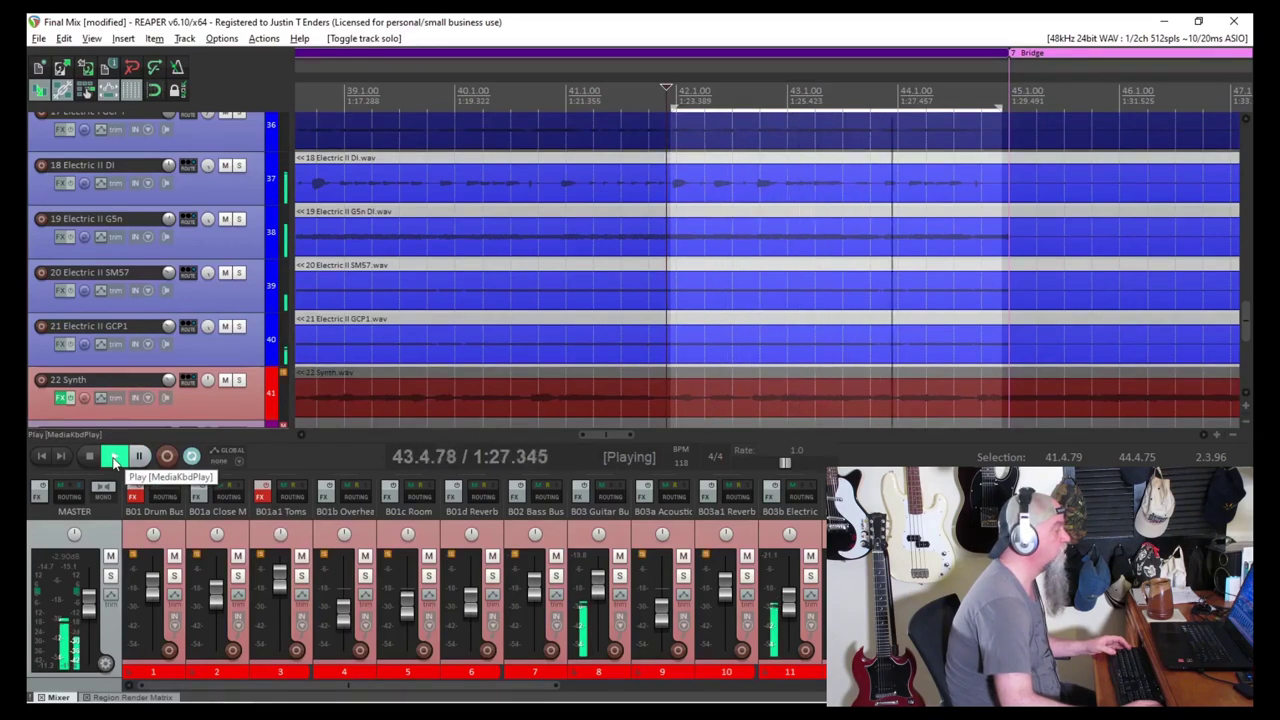
{"action": "left_click", "coordinate": [138, 456]}
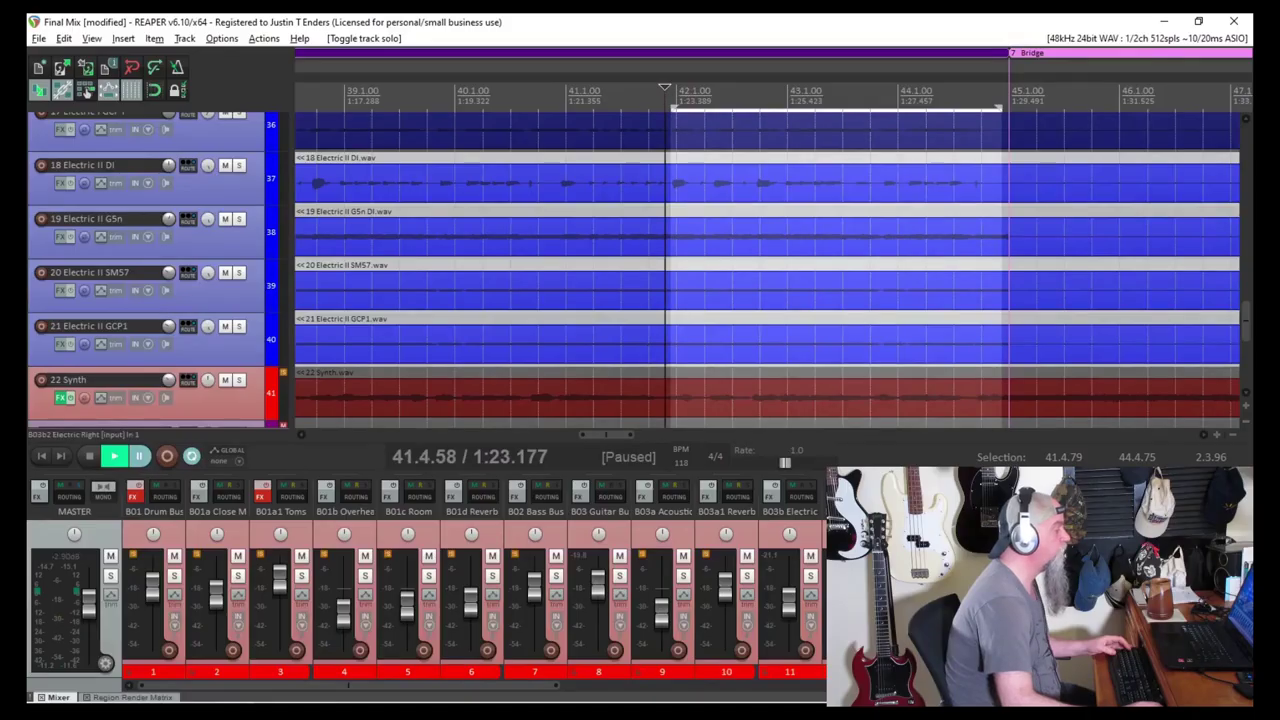
Step: Play the time selection from 41.4.79 to 44.4.75, before the Bridge, twice with the full mix
{"action": "left_click", "coordinate": [113, 457]}
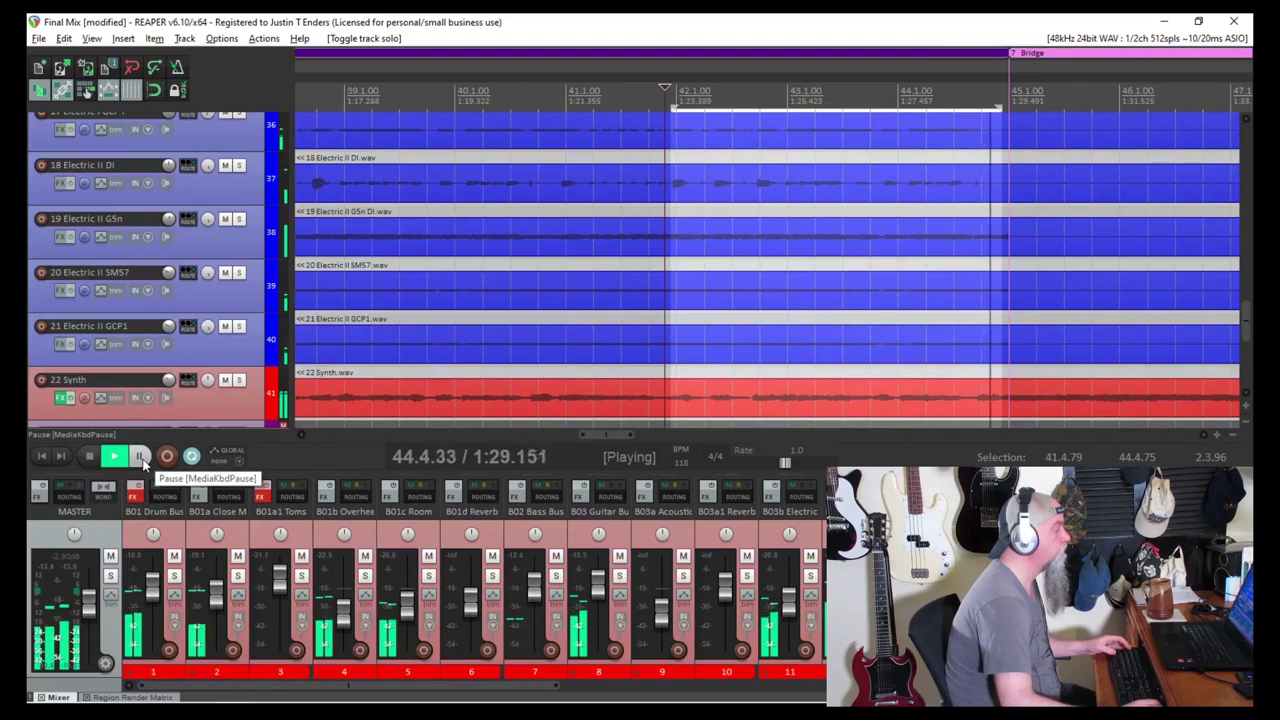
{"action": "left_click", "coordinate": [141, 457]}
{"action": "left_click", "coordinate": [667, 101]}
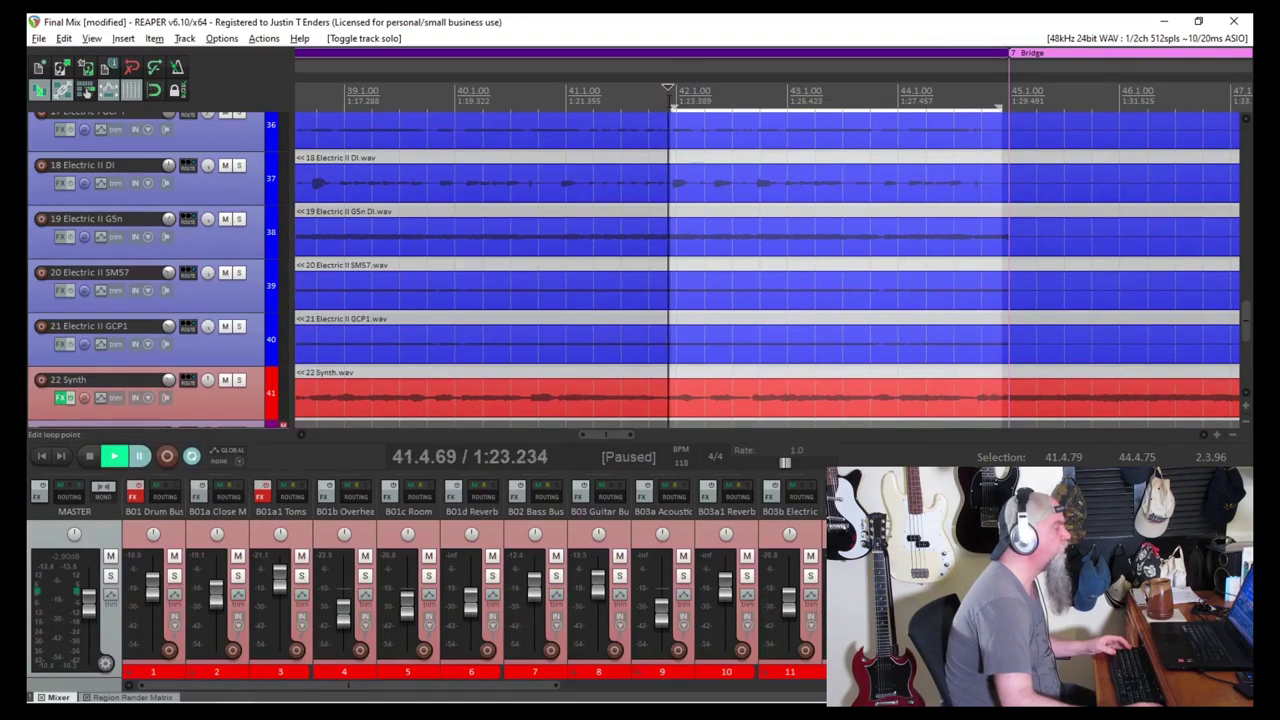
{"action": "left_click", "coordinate": [113, 458]}
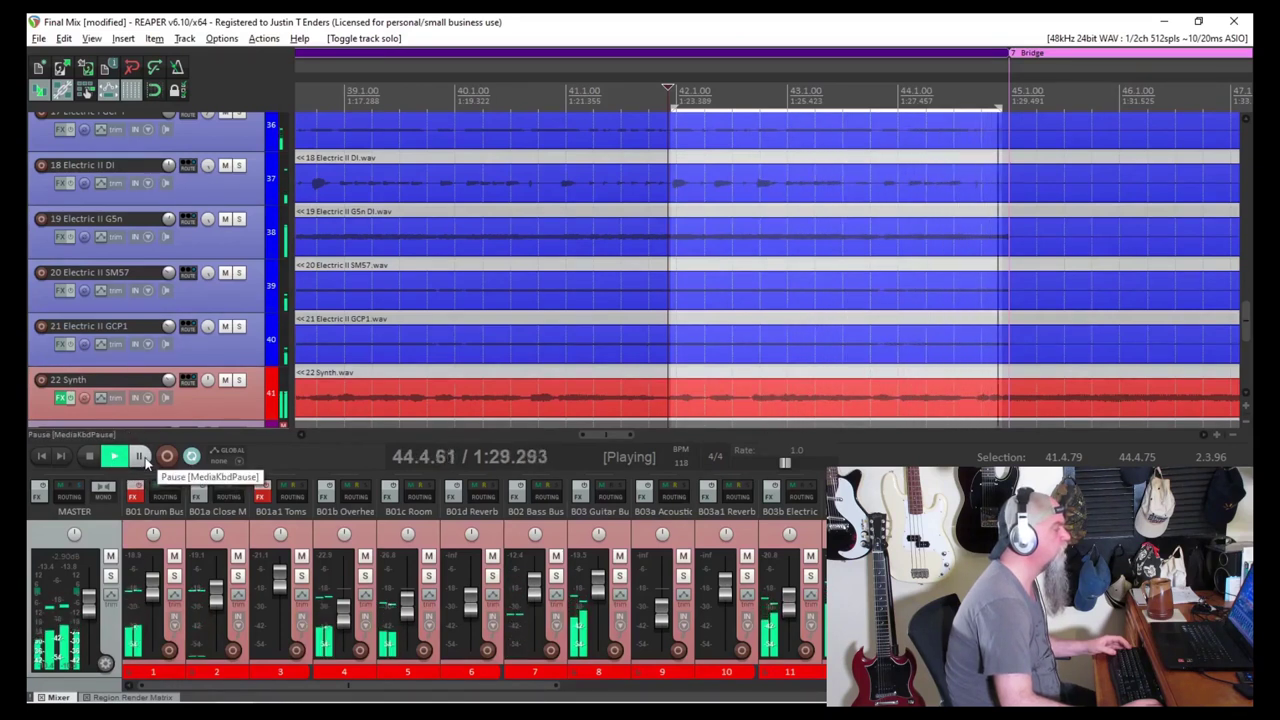
{"action": "left_click", "coordinate": [144, 458]}
{"action": "left_click", "coordinate": [664, 102]}
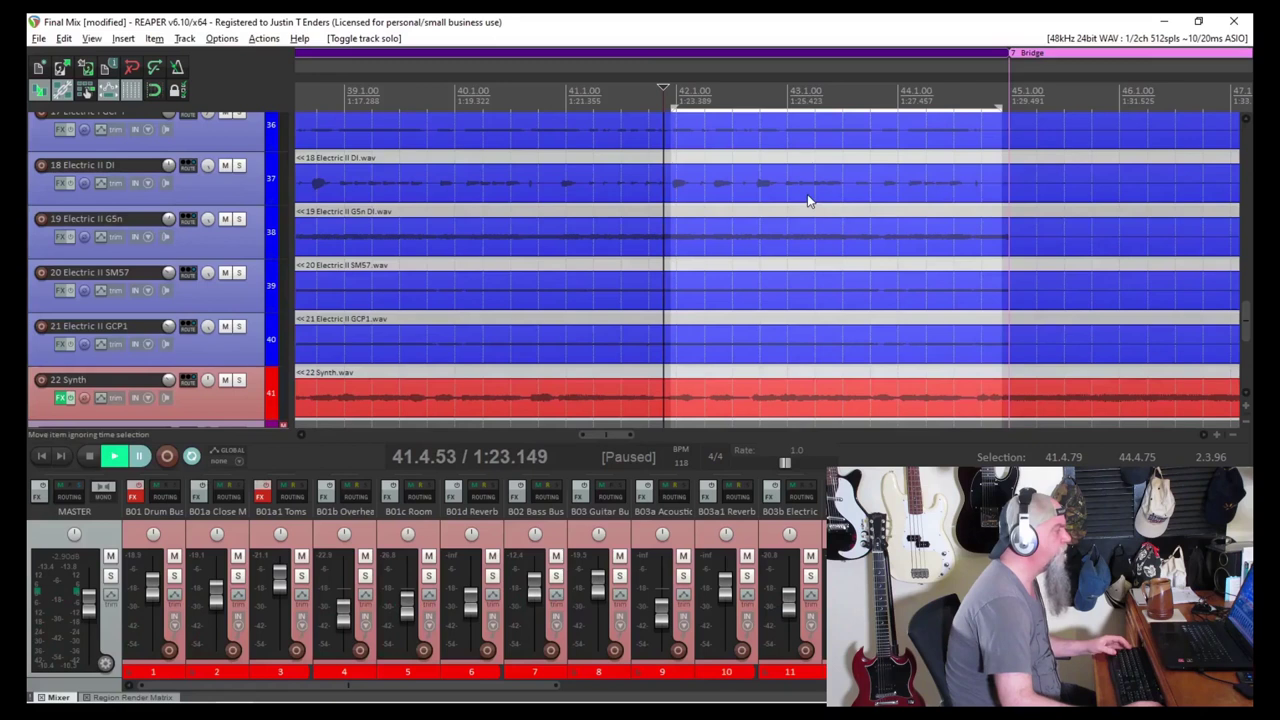
Step: Set a time selection from about 38.4.67 to 39.4.21 in Chorus 01 and play it with the full mix
{"action": "scroll", "coordinate": [760, 150], "scroll_direction": "left", "scroll_amount": 5}
{"action": "left_click_drag", "start_coordinate": [720, 110], "coordinate": [812, 117]}
{"action": "left_click", "coordinate": [115, 457]}
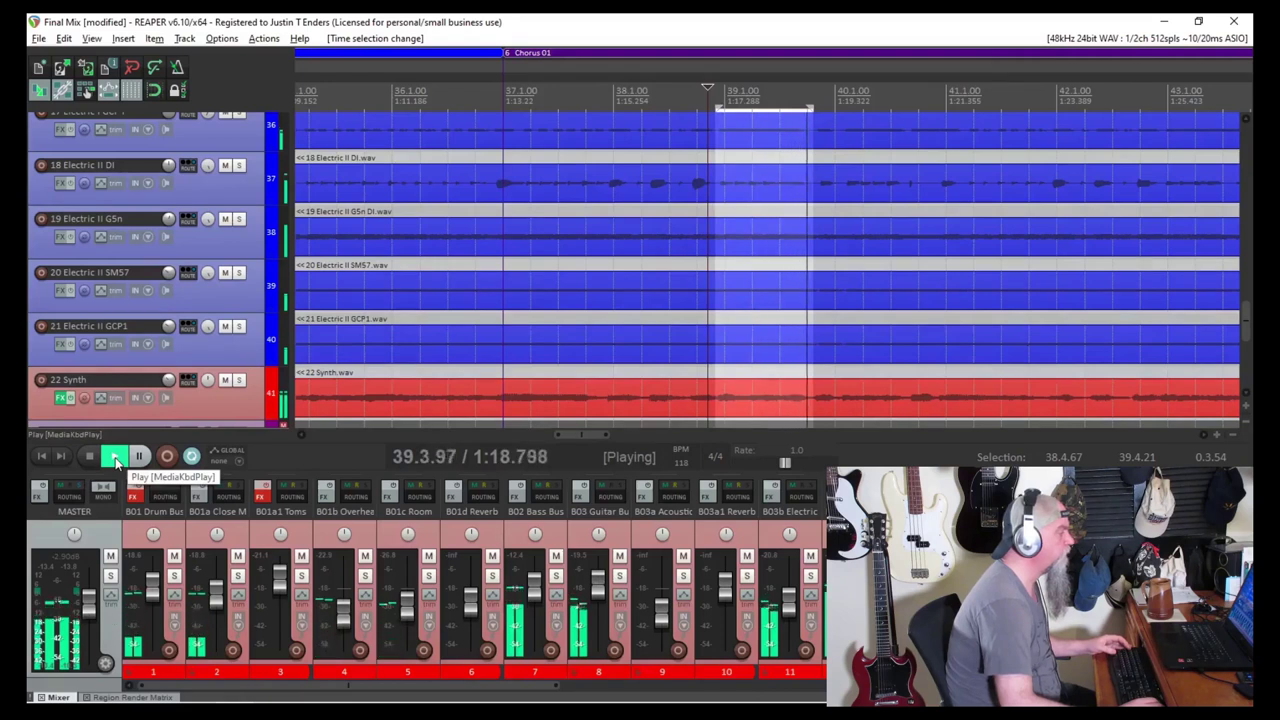
{"action": "key", "text": "space"}
Step: Select the four Electric II items, tracks 18 to 21, and copy their area from 38.4.67 to 39.4.21
{"action": "scroll", "coordinate": [383, 265], "scroll_direction": "up", "scroll_amount": 1}
{"action": "left_click", "coordinate": [422, 254]}
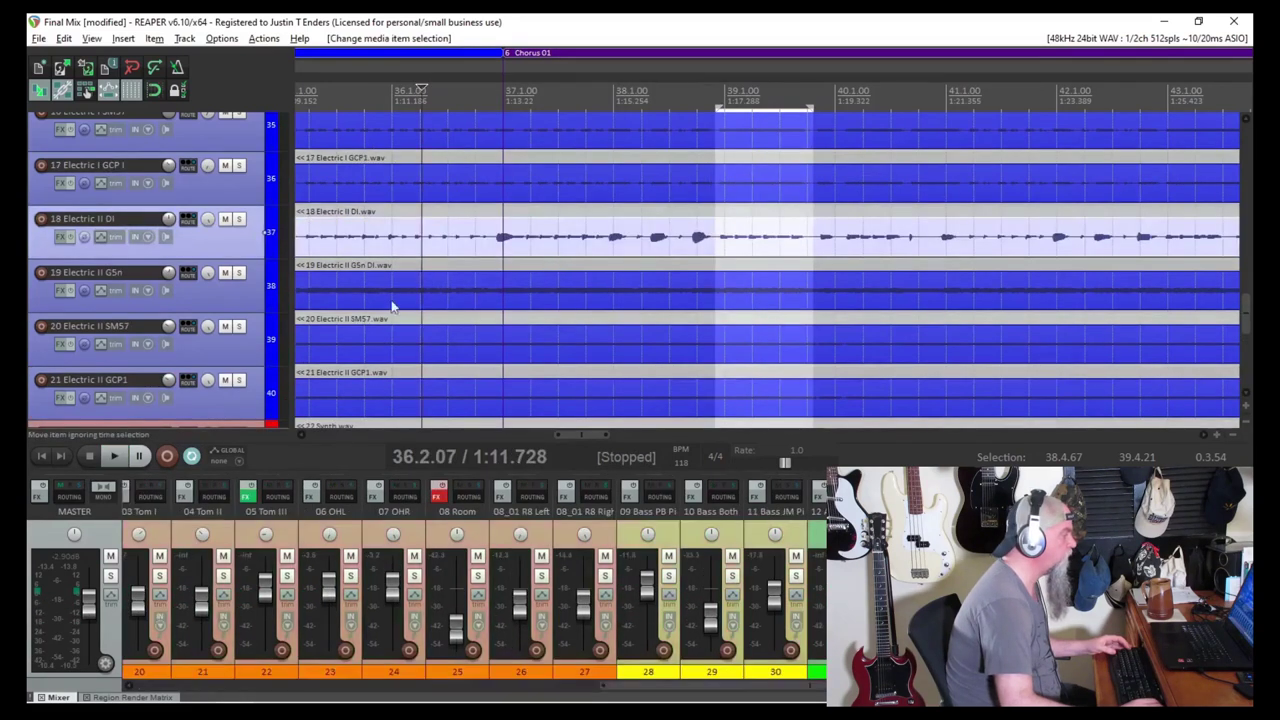
{"action": "scroll", "coordinate": [211, 345], "scroll_direction": "down", "scroll_amount": 1}
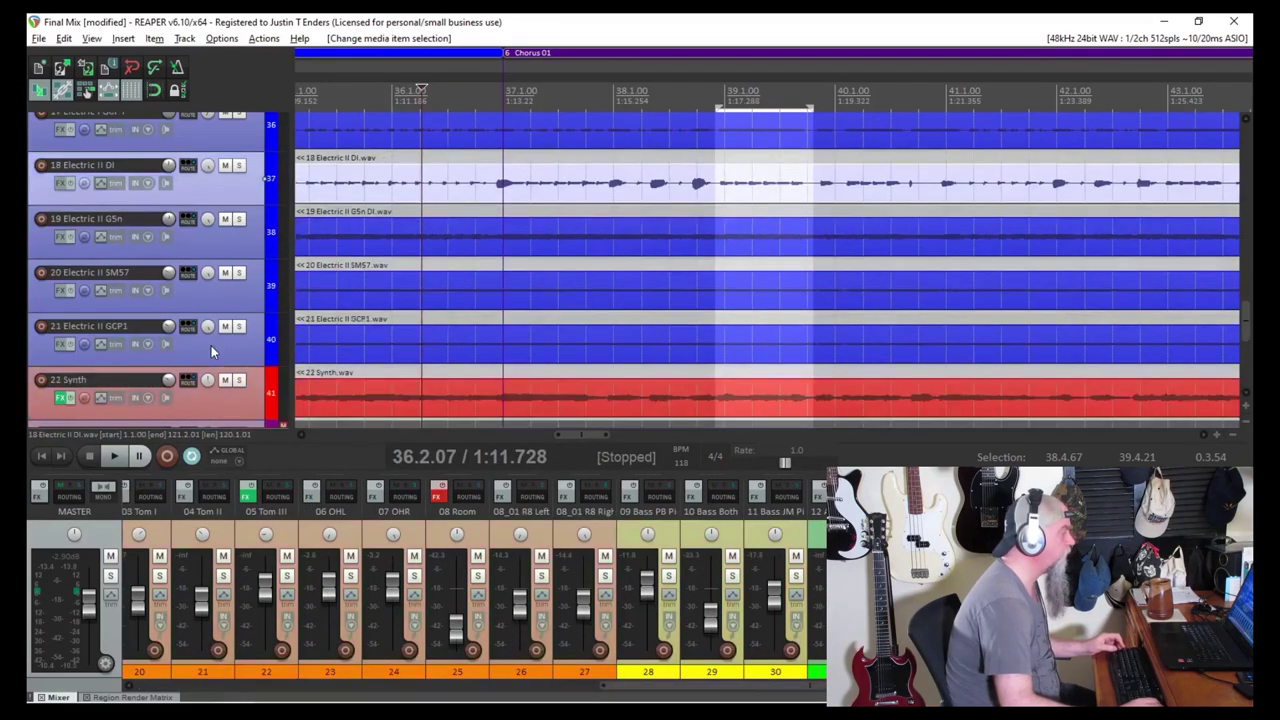
{"action": "left_click", "coordinate": [440, 357], "text": "shift"}
{"action": "right_click", "coordinate": [764, 197]}
{"action": "left_click", "coordinate": [790, 500]}
Step: Paste the copied guitar section at about 42.4.79, starting on the 18 Electric II DI track
{"action": "left_click_drag", "start_coordinate": [581, 433], "coordinate": [598, 435]}
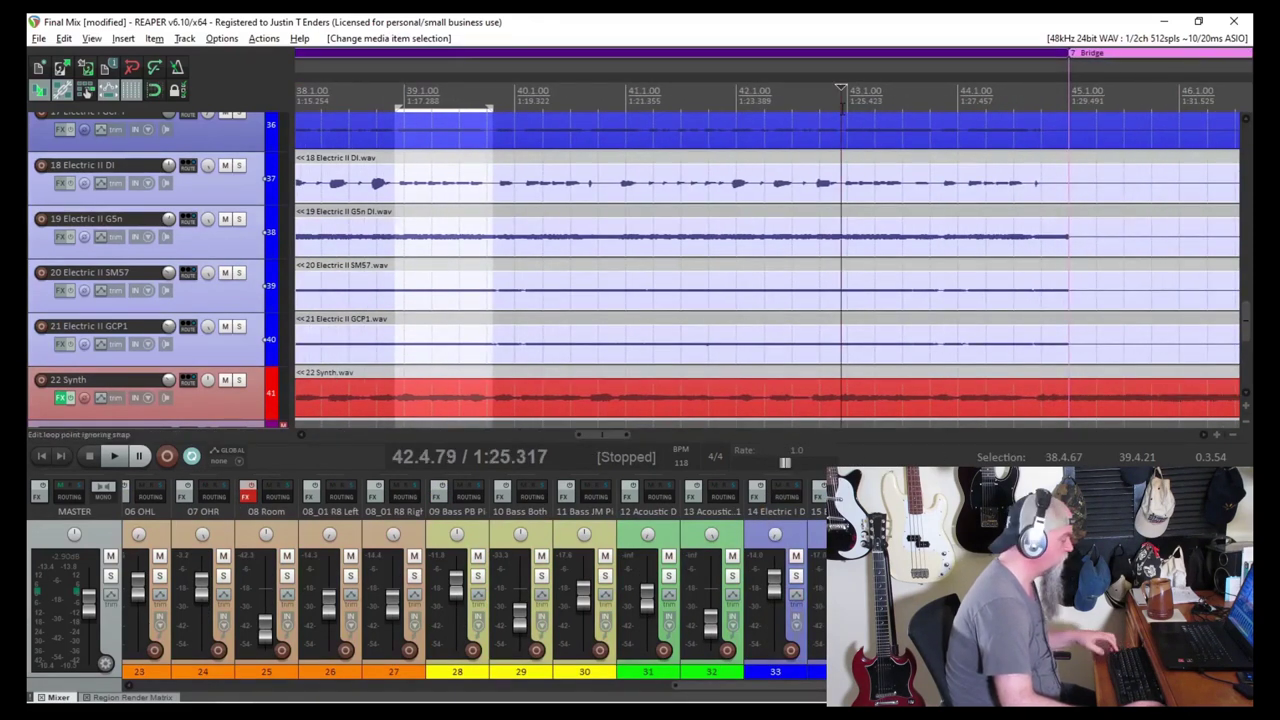
{"action": "left_click", "coordinate": [265, 190]}
{"action": "right_click", "coordinate": [457, 190]}
{"action": "left_click", "coordinate": [520, 571]}
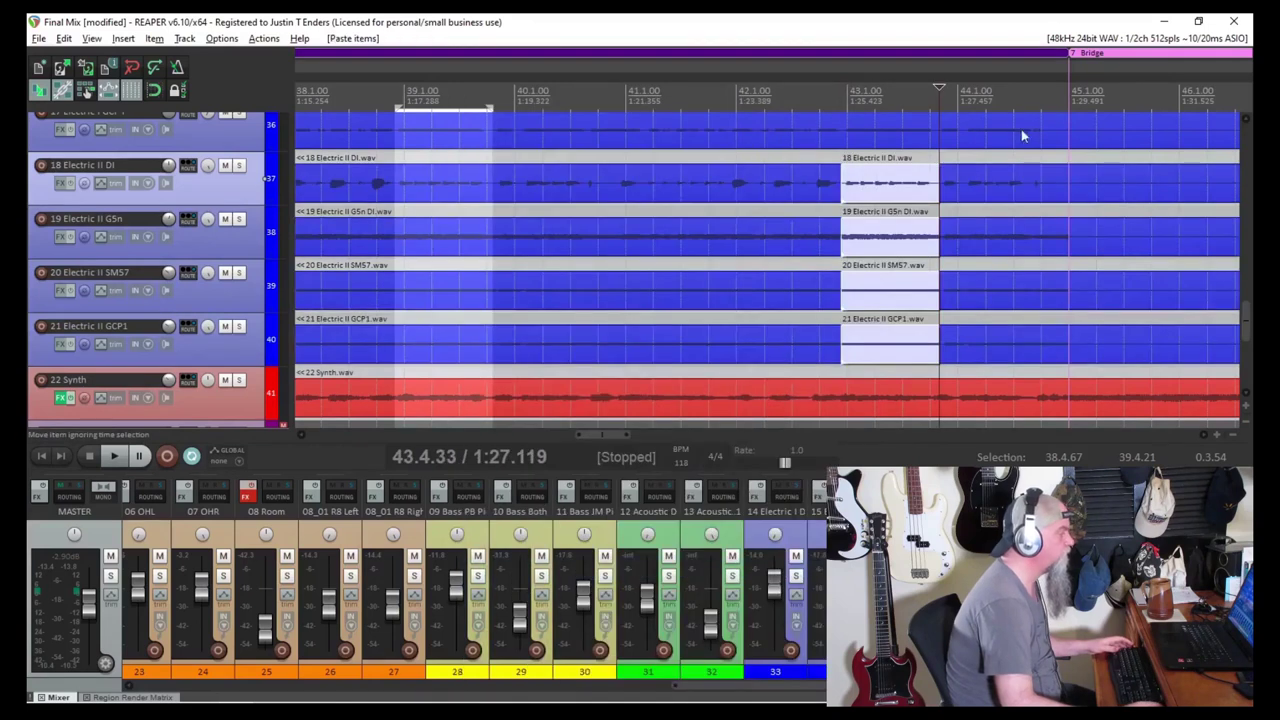
Step: Set a time selection from about 41.4.99 to 44.4.14 around the pasted guitar items and play it with the full mix
{"action": "left_click", "coordinate": [812, 104]}
{"action": "left_click_drag", "start_coordinate": [736, 106], "coordinate": [1043, 107]}
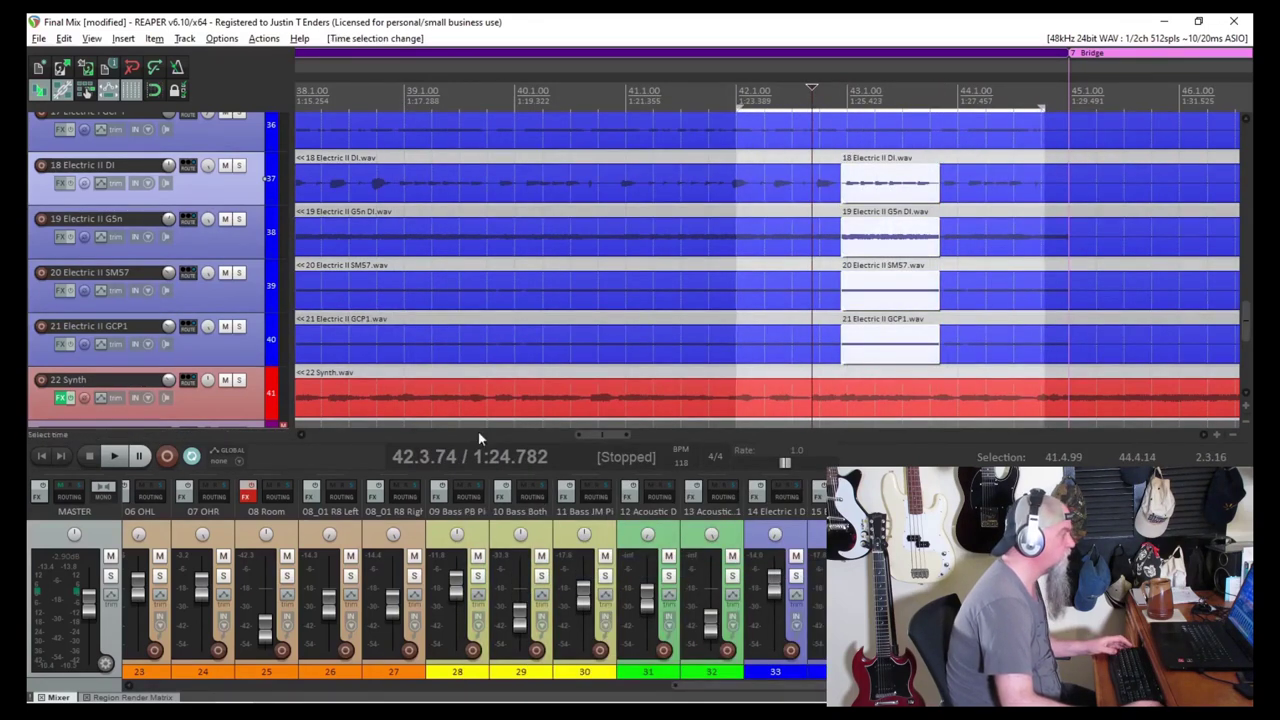
{"action": "left_click", "coordinate": [113, 456]}
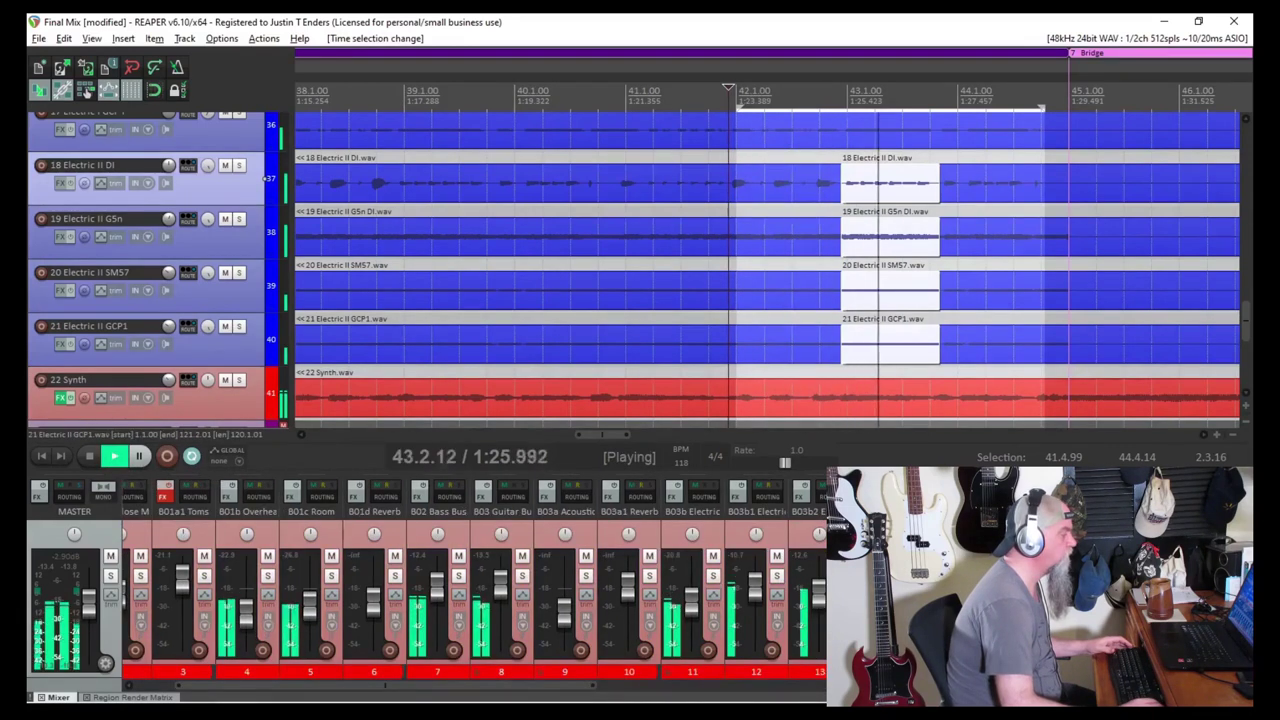
{"action": "key", "text": "ctrl+space"}
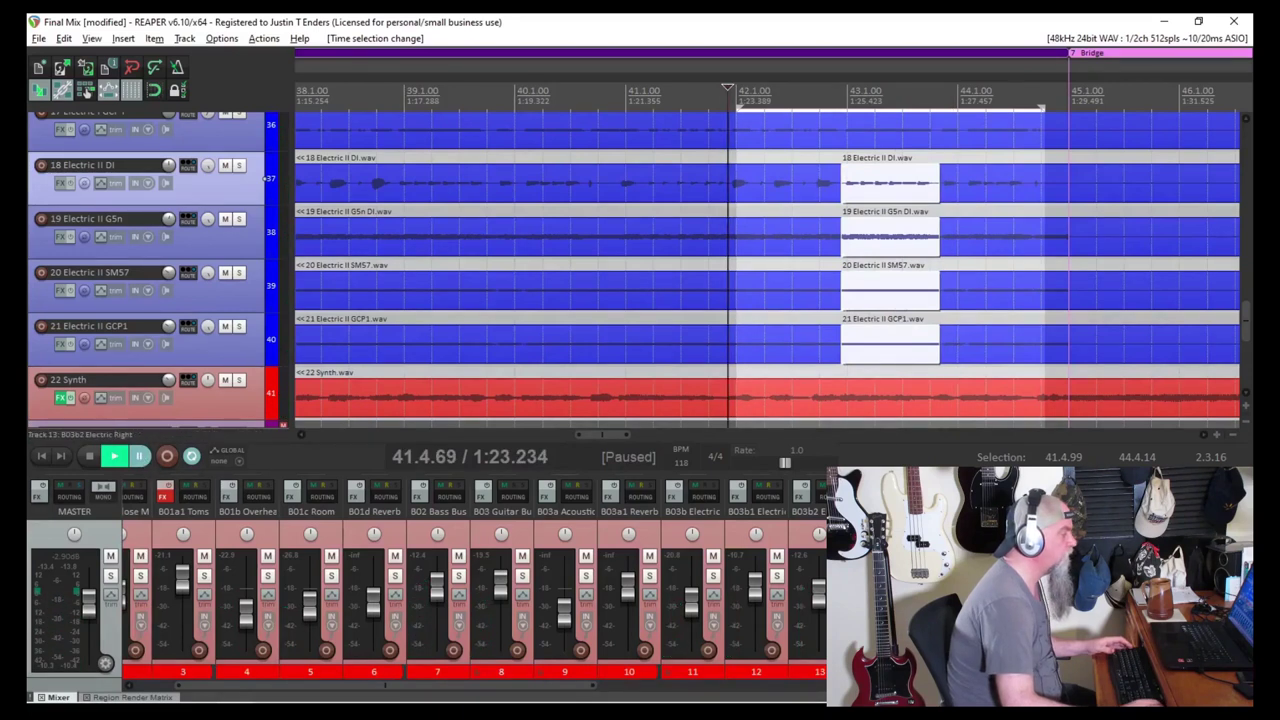
Step: Solo the B03b2 Electric Right bus and play the repaired guitar section from about 41.4.69
{"action": "scroll", "coordinate": [766, 270], "scroll_direction": "up", "scroll_amount": 10}
{"action": "key", "text": "F6"}
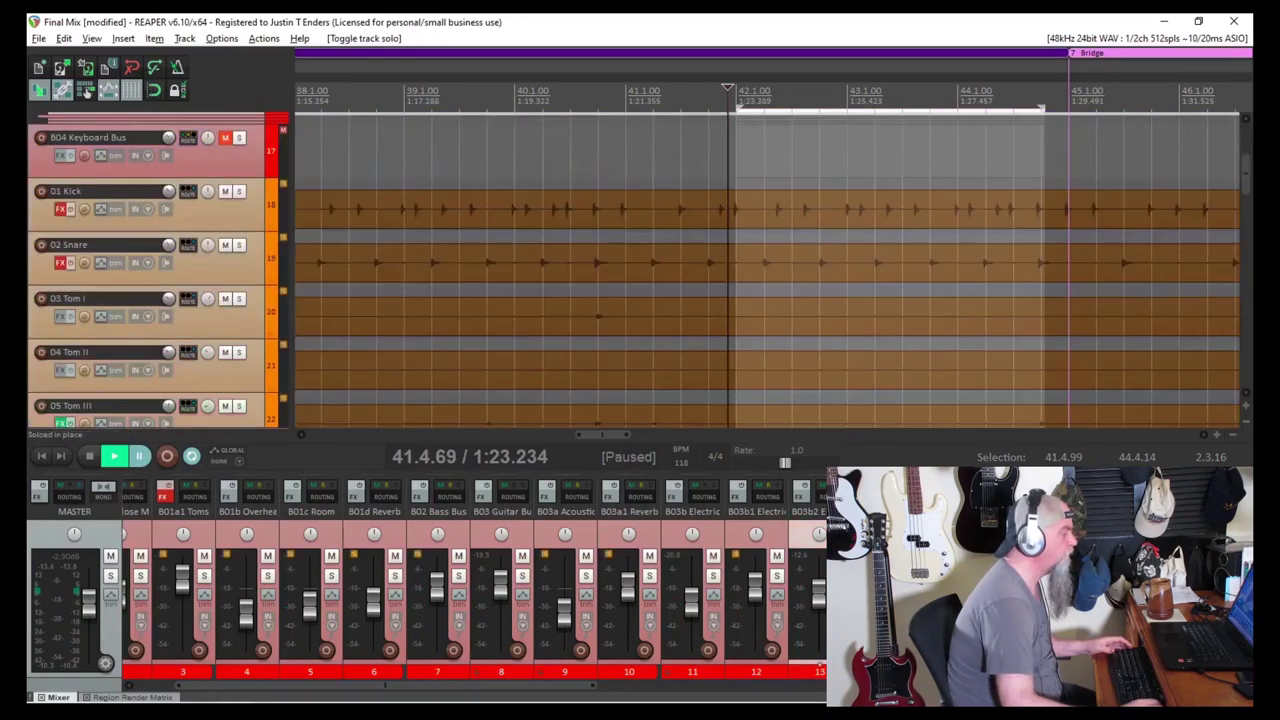
{"action": "scroll", "coordinate": [766, 270], "scroll_direction": "down", "scroll_amount": 10}
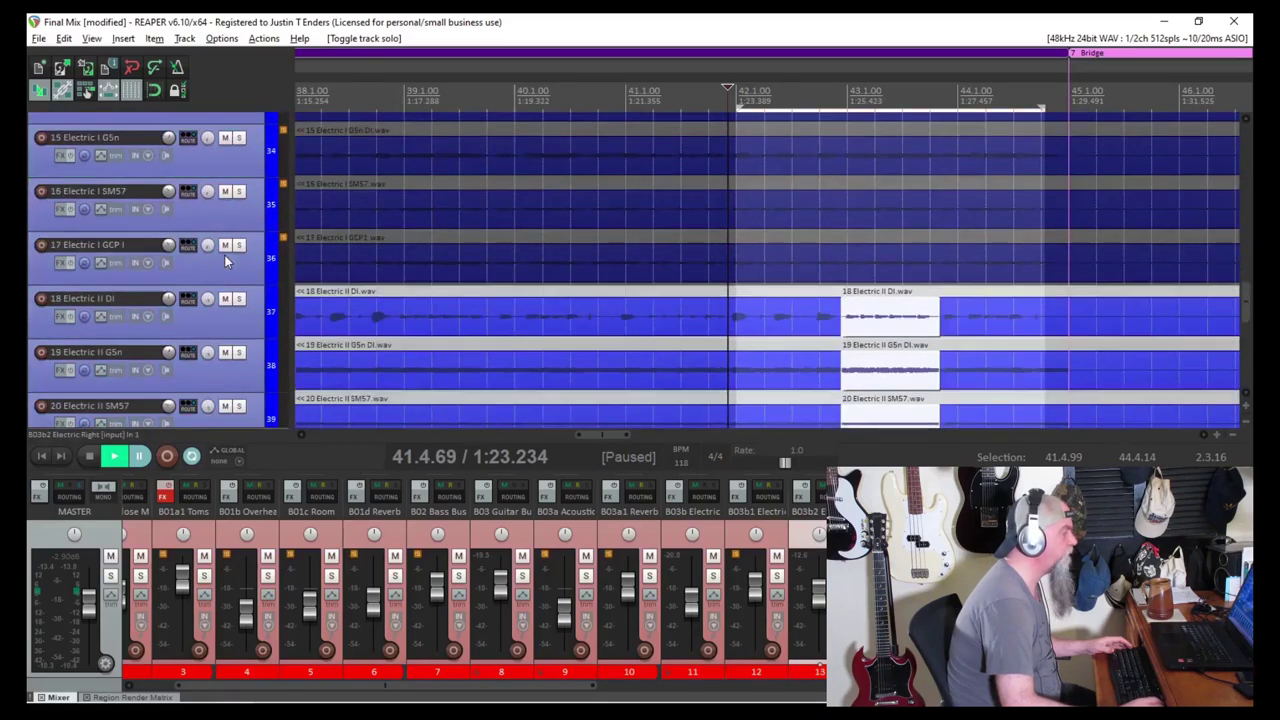
{"action": "left_click", "coordinate": [117, 460]}
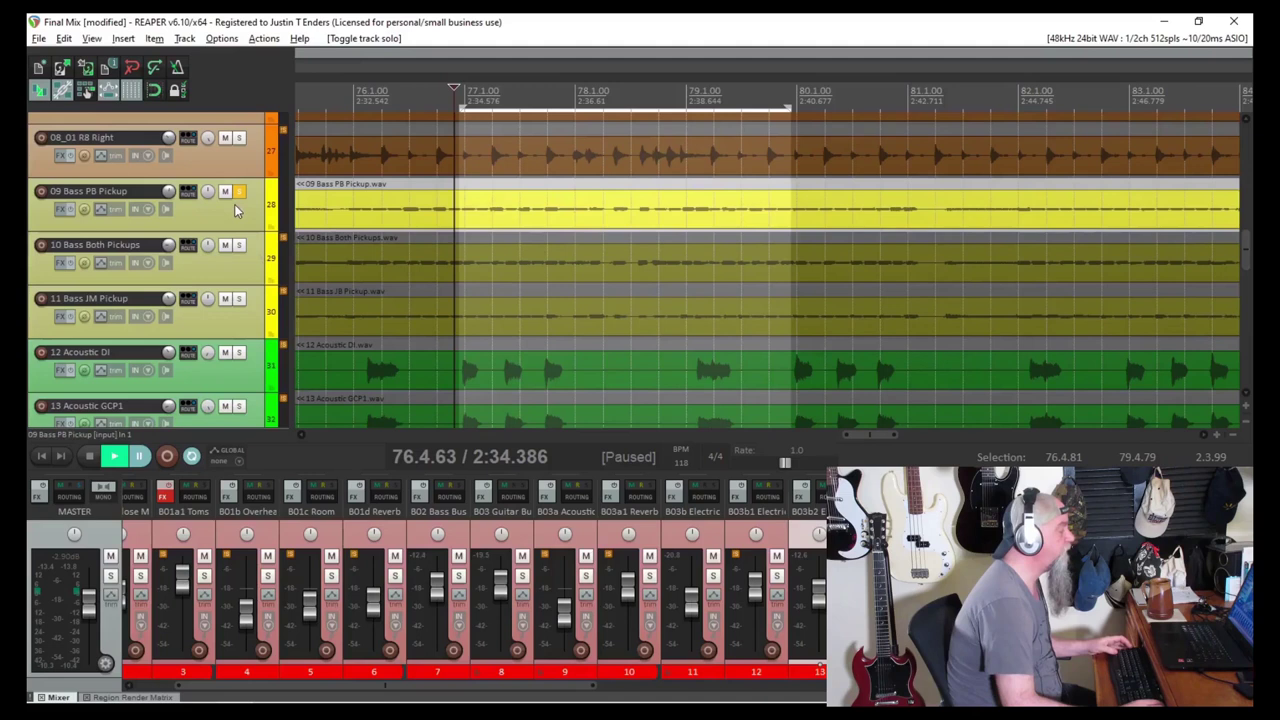
Step: Play the section from 76.4.81 to 79.4.79 with 09 Bass PB Pickup soloed, and again with the full mix
{"action": "left_click", "coordinate": [113, 457]}
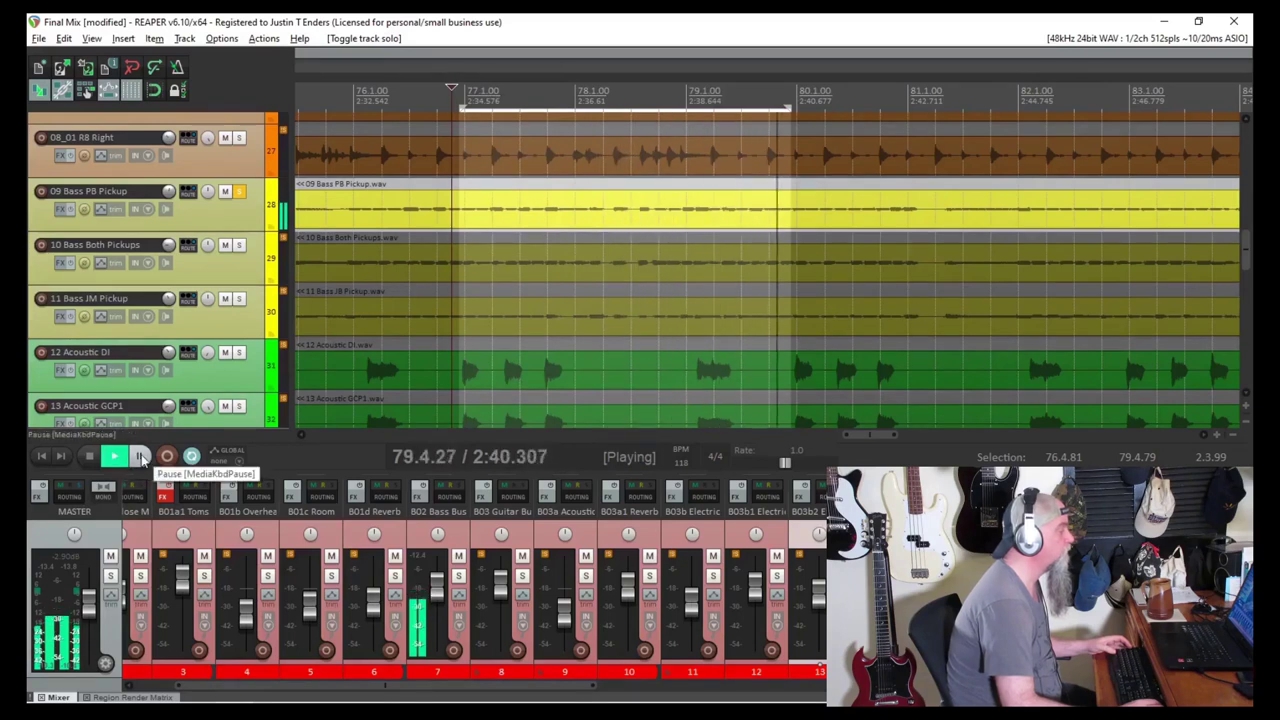
{"action": "left_click", "coordinate": [139, 457]}
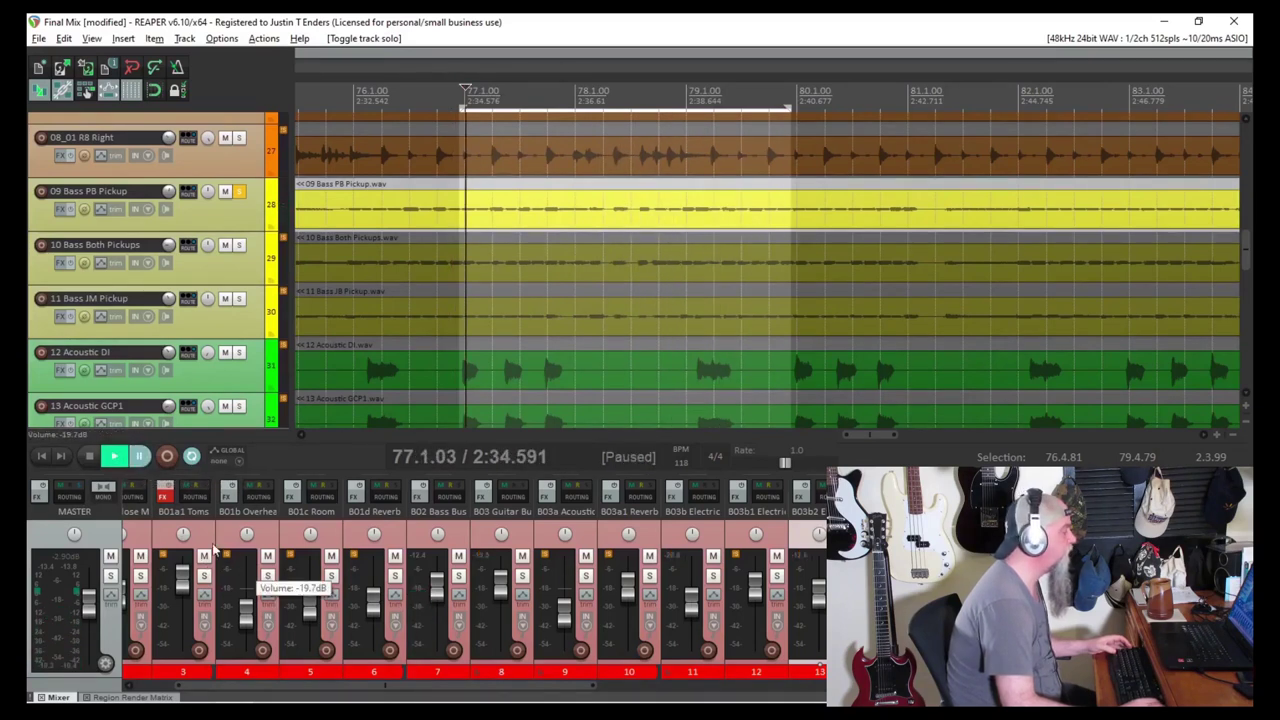
{"action": "left_click", "coordinate": [141, 457]}
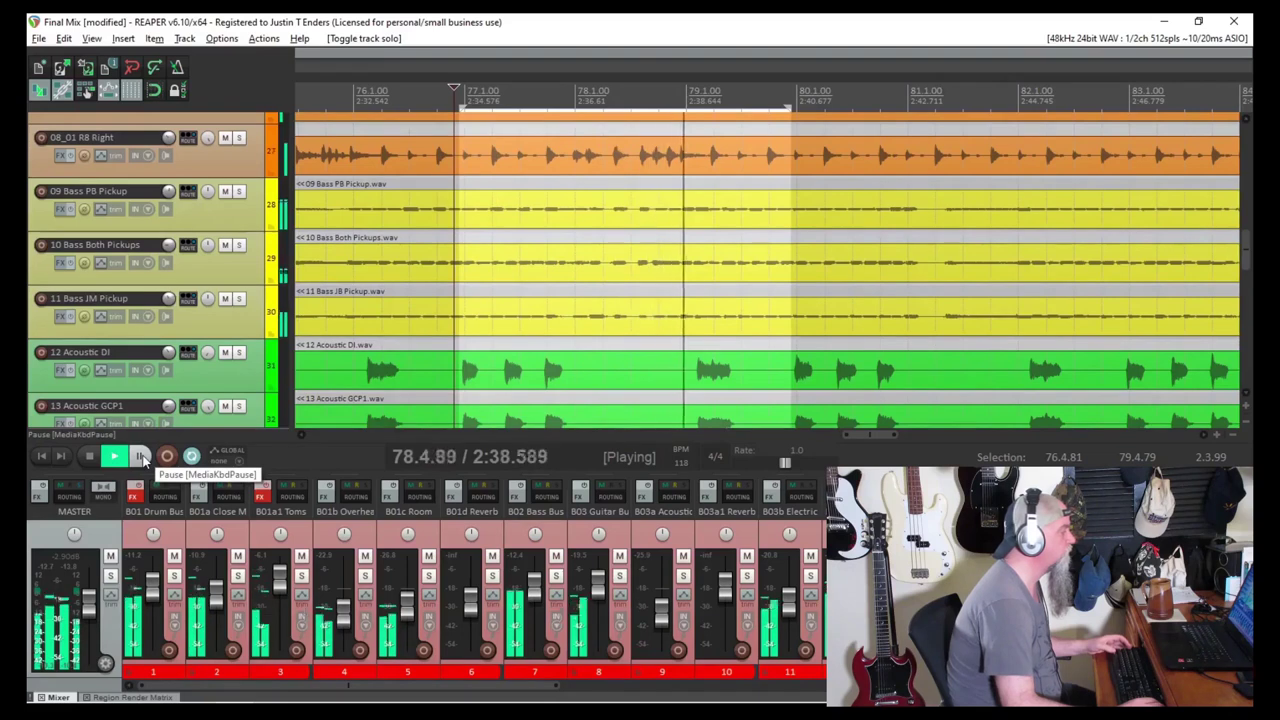
{"action": "left_click", "coordinate": [141, 457]}
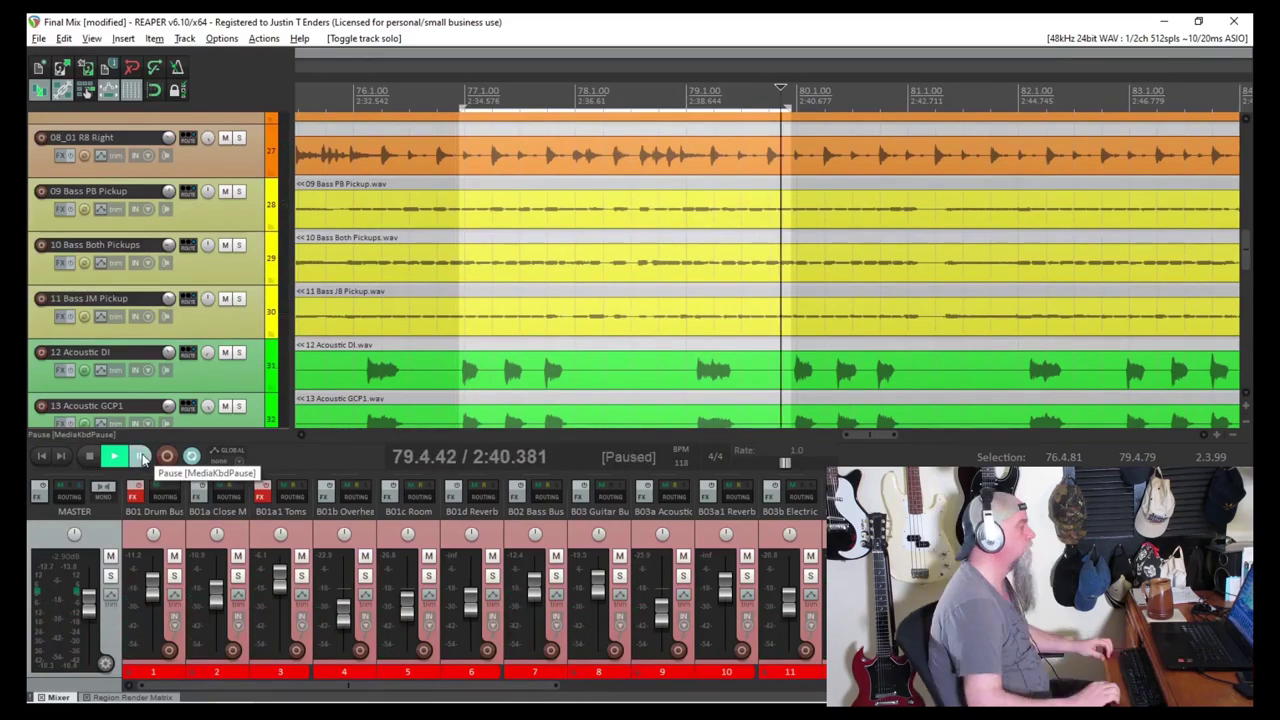
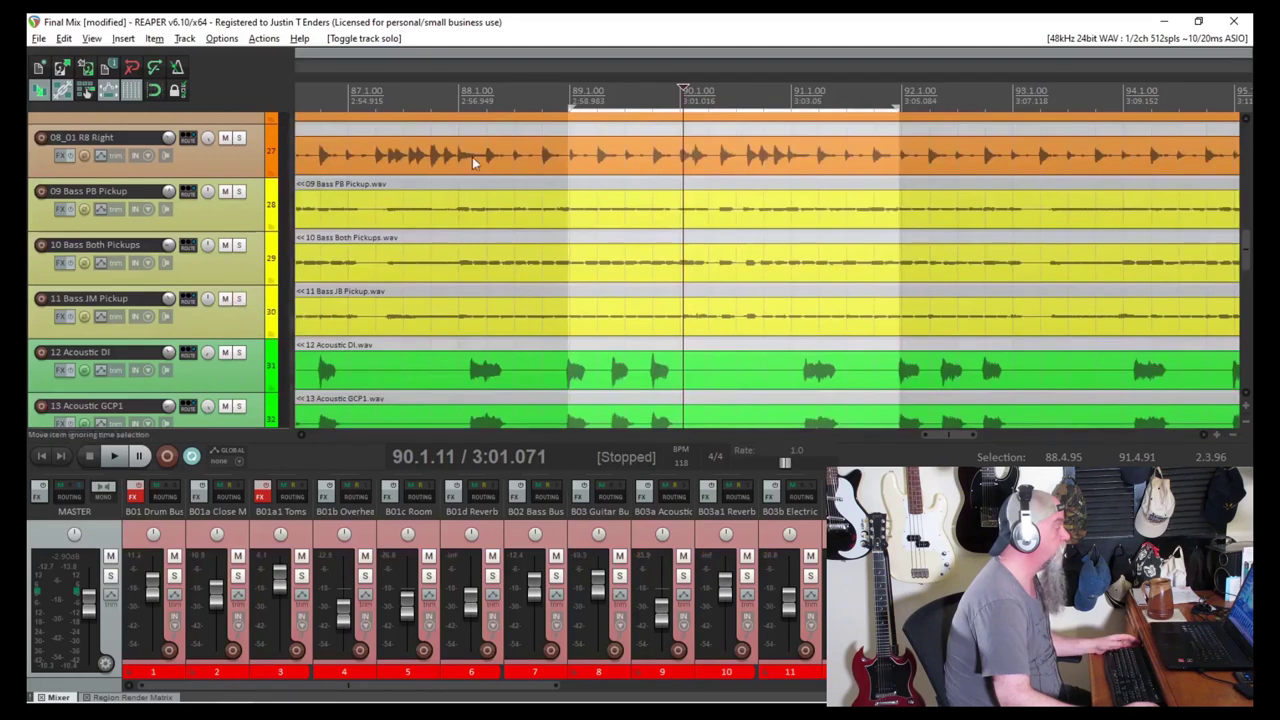
Step: Play the time selection from 88.4.95 to 91.4.91 with the full mix
{"action": "left_click", "coordinate": [115, 456]}
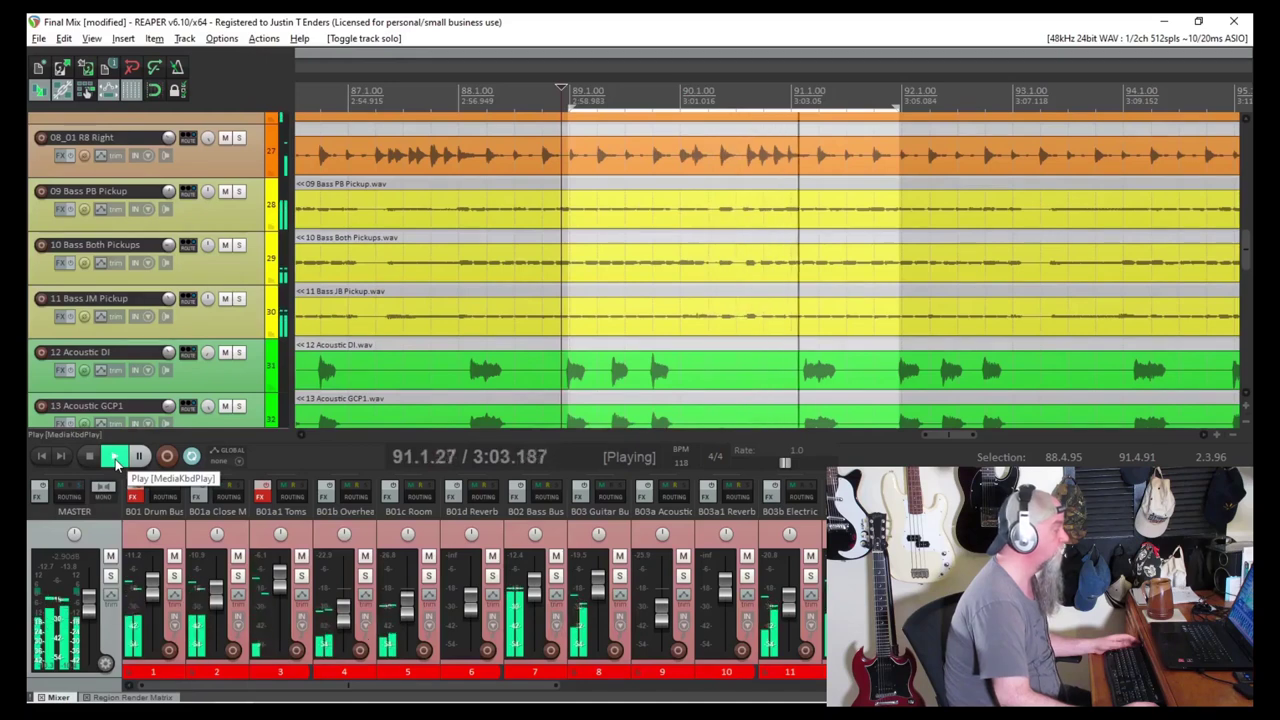
{"action": "left_click", "coordinate": [140, 457]}
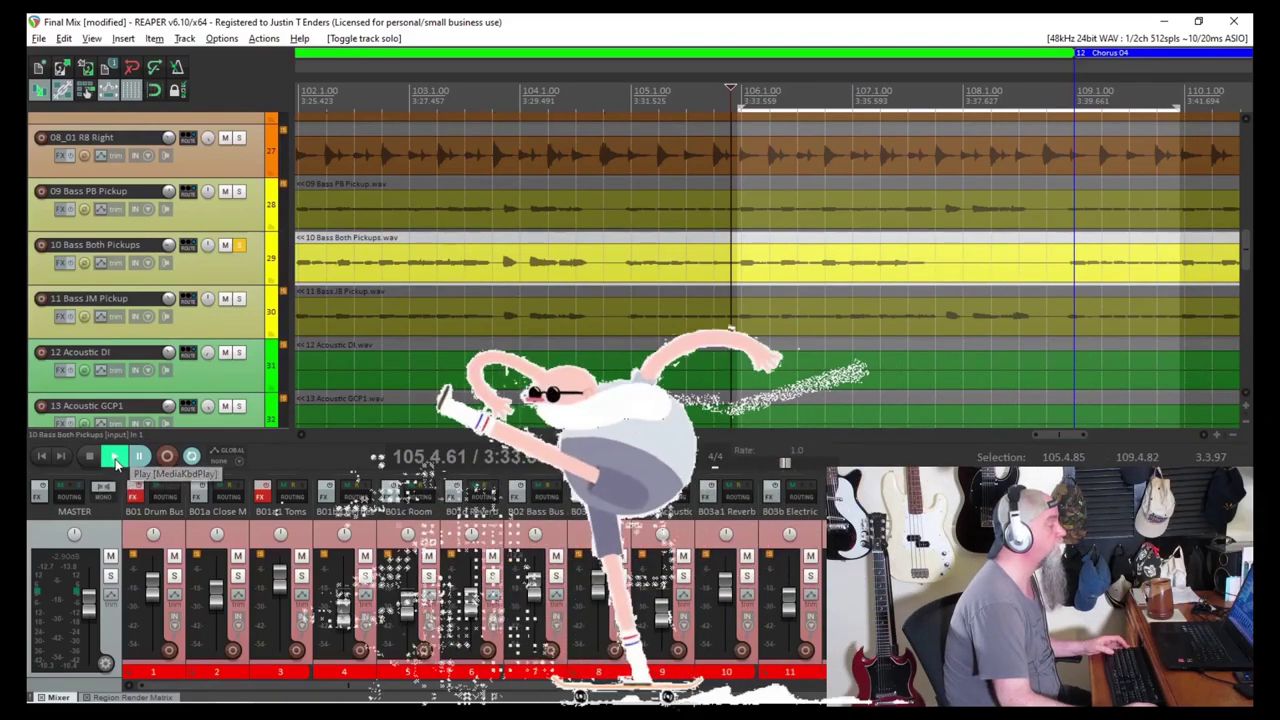
Step: Play the section from 105.4.85 to 109.4.82, leading into Chorus 04, with 10 Bass Both Pickups soloed, and again with the full mix
{"action": "key", "text": "space"}
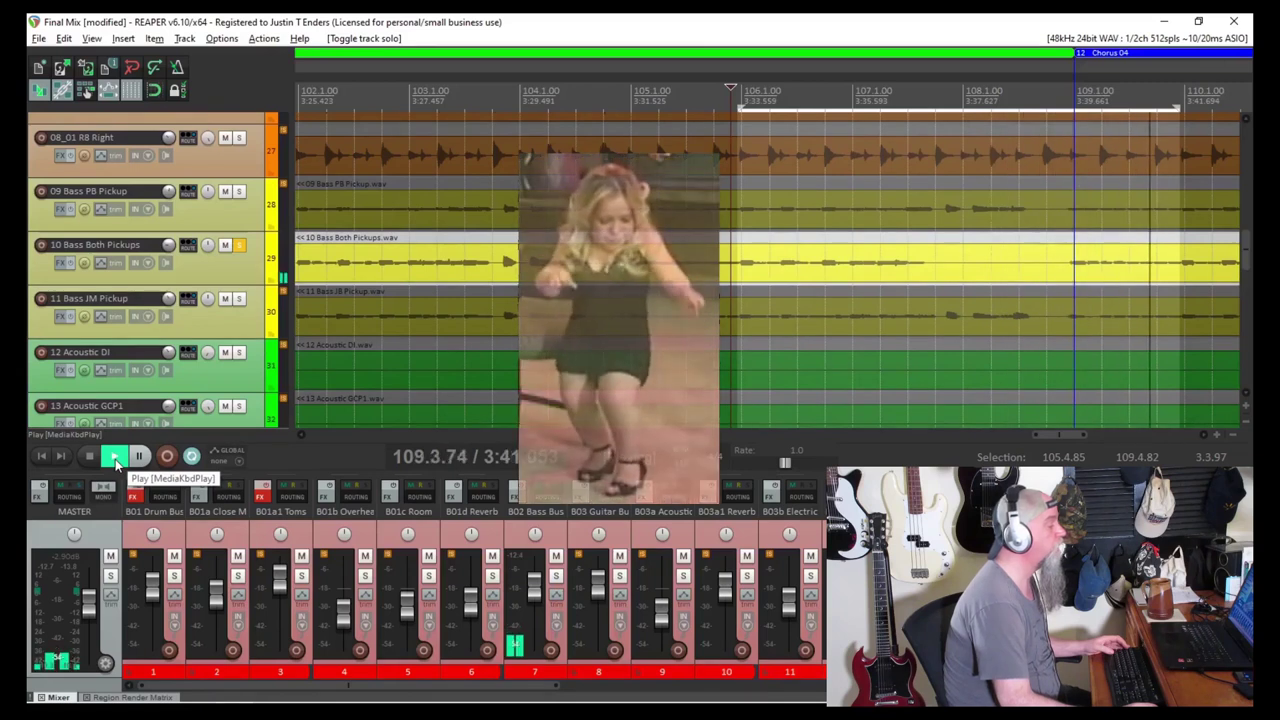
{"action": "key", "text": "space"}
{"action": "left_click", "coordinate": [731, 100]}
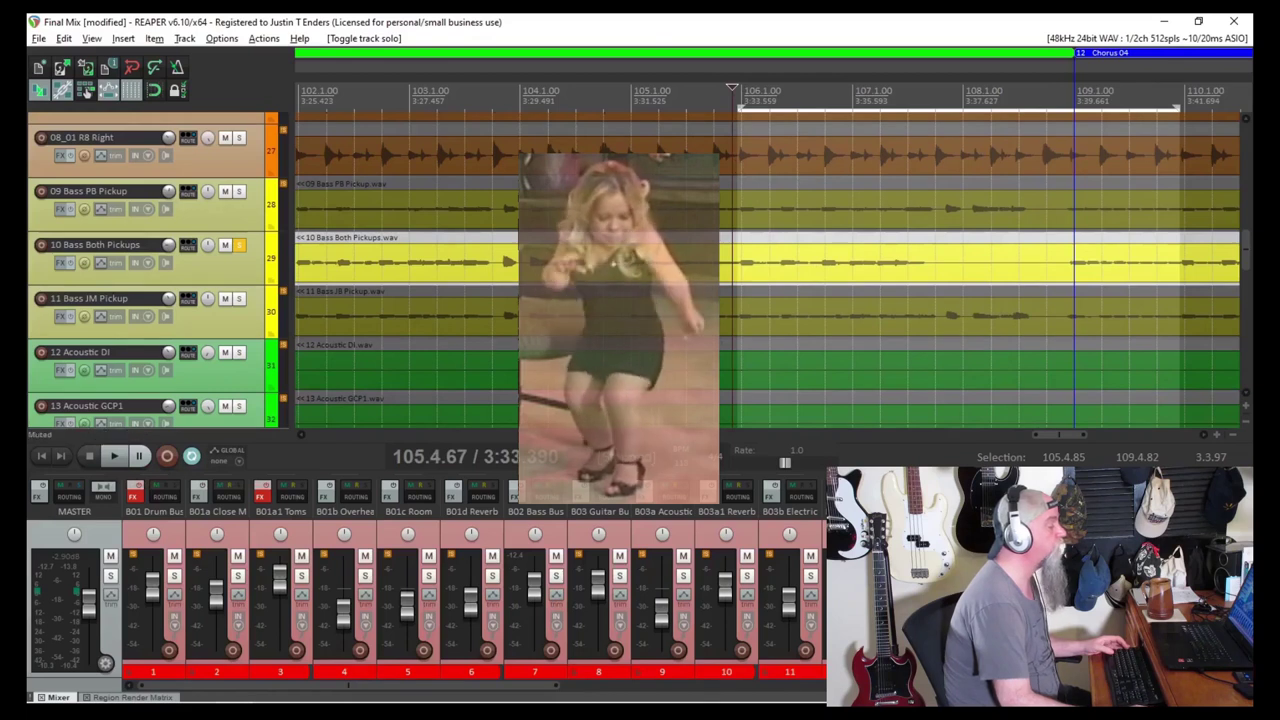
{"action": "left_click", "coordinate": [114, 456]}
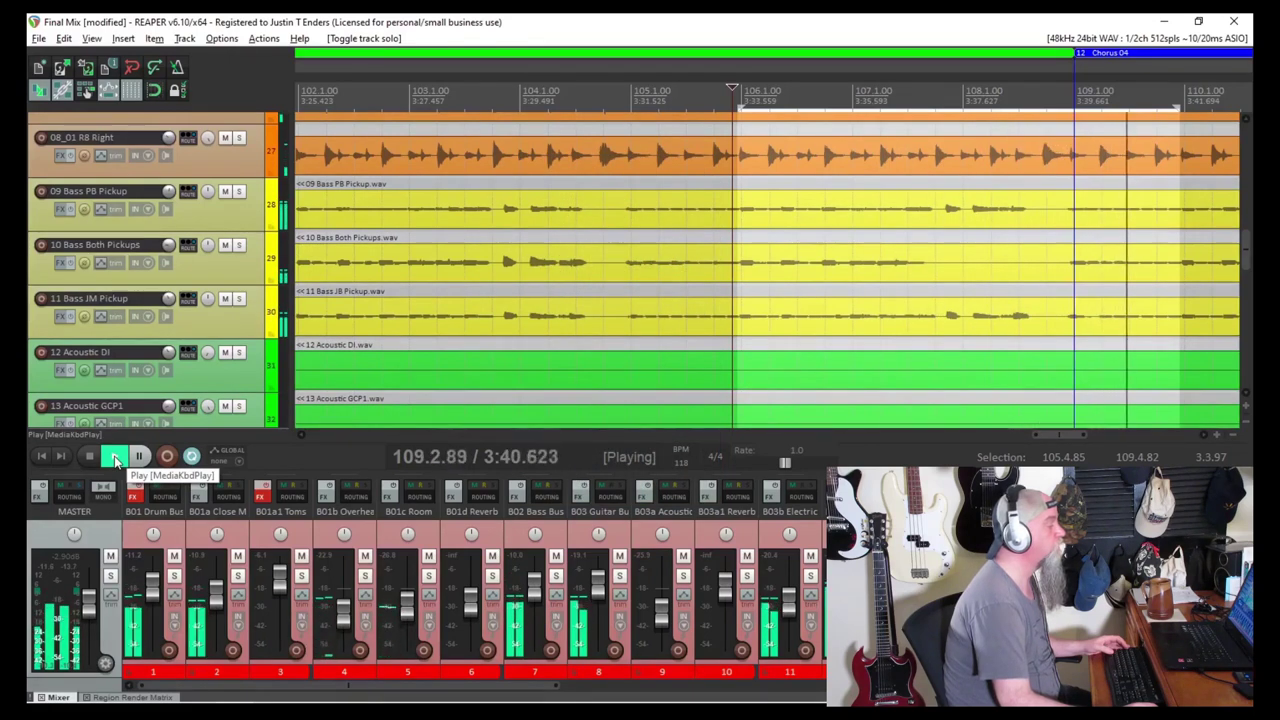
{"action": "left_click", "coordinate": [140, 457]}
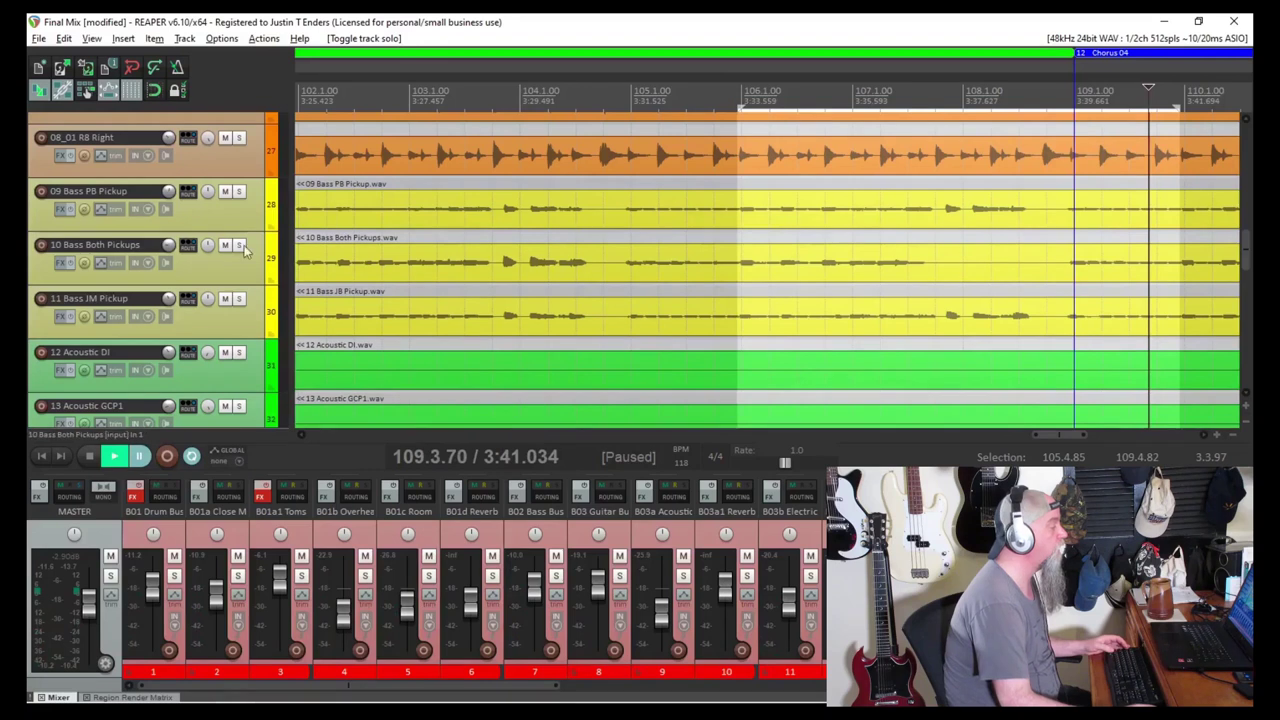
Step: Set a time selection from about 102.4.75 to 104.3.95 and play it with only 10 Bass Both Pickups soloed
{"action": "left_click_drag", "start_coordinate": [403, 108], "coordinate": [602, 110]}
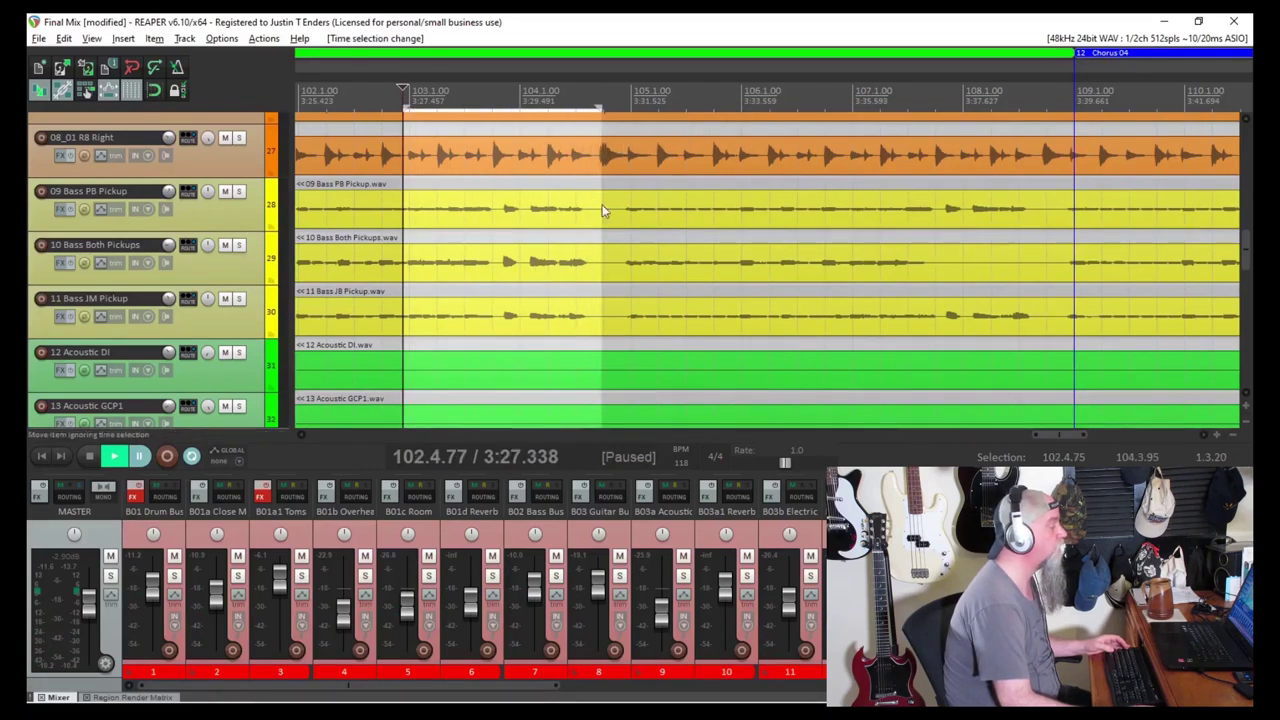
{"action": "left_click", "coordinate": [238, 245]}
{"action": "left_click", "coordinate": [111, 458]}
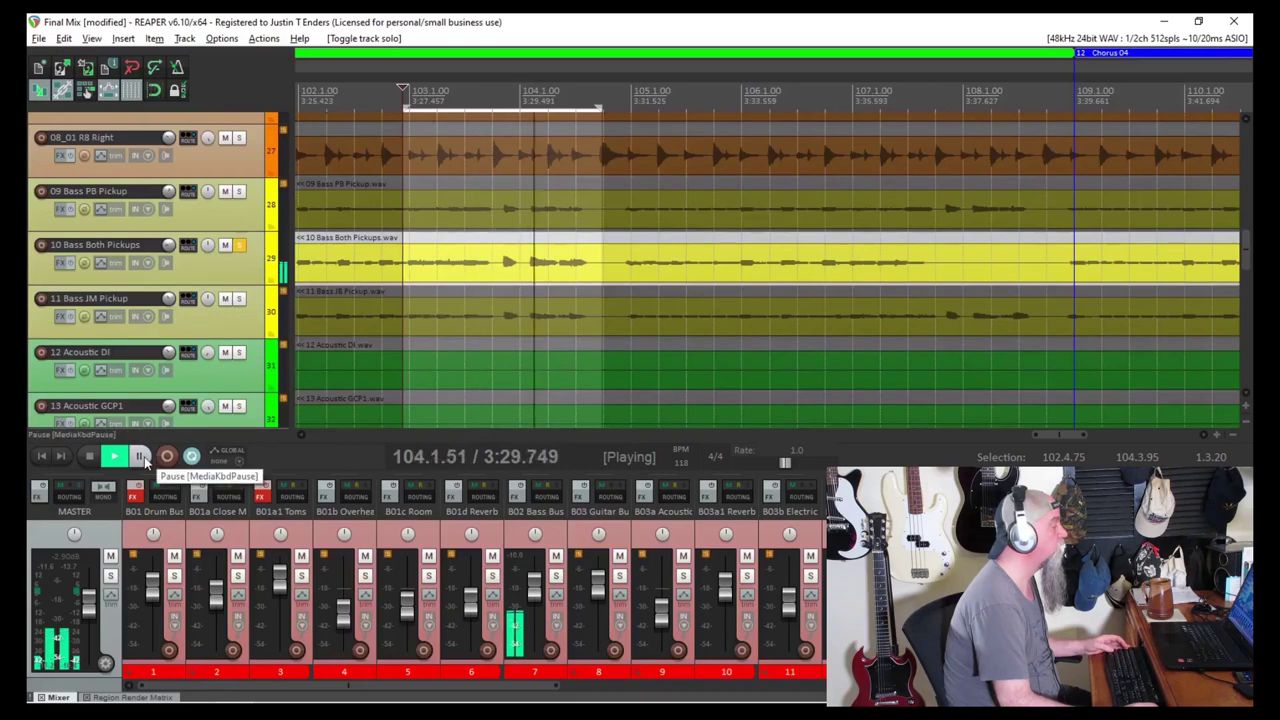
{"action": "left_click", "coordinate": [142, 457]}
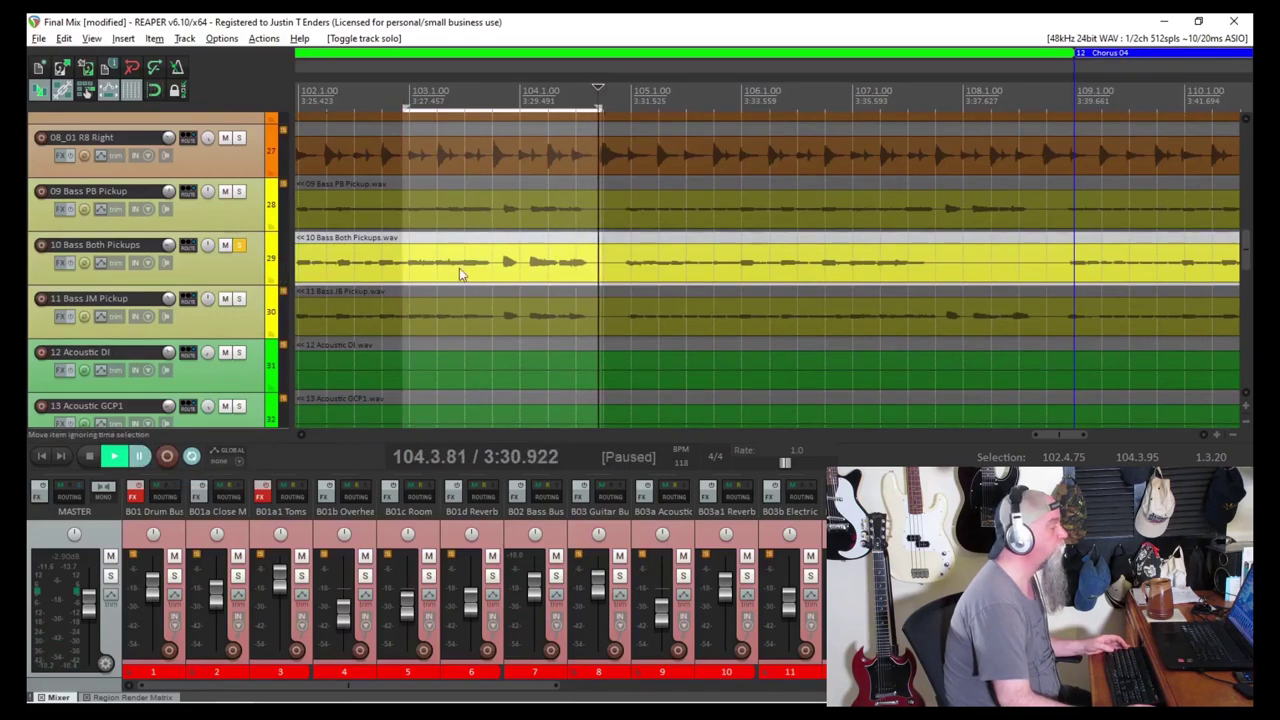
Step: Copy the selected area of the 10 Bass Both Pickups item and paste it at about 106.4.88 on the same track
{"action": "right_click", "coordinate": [406, 268]}
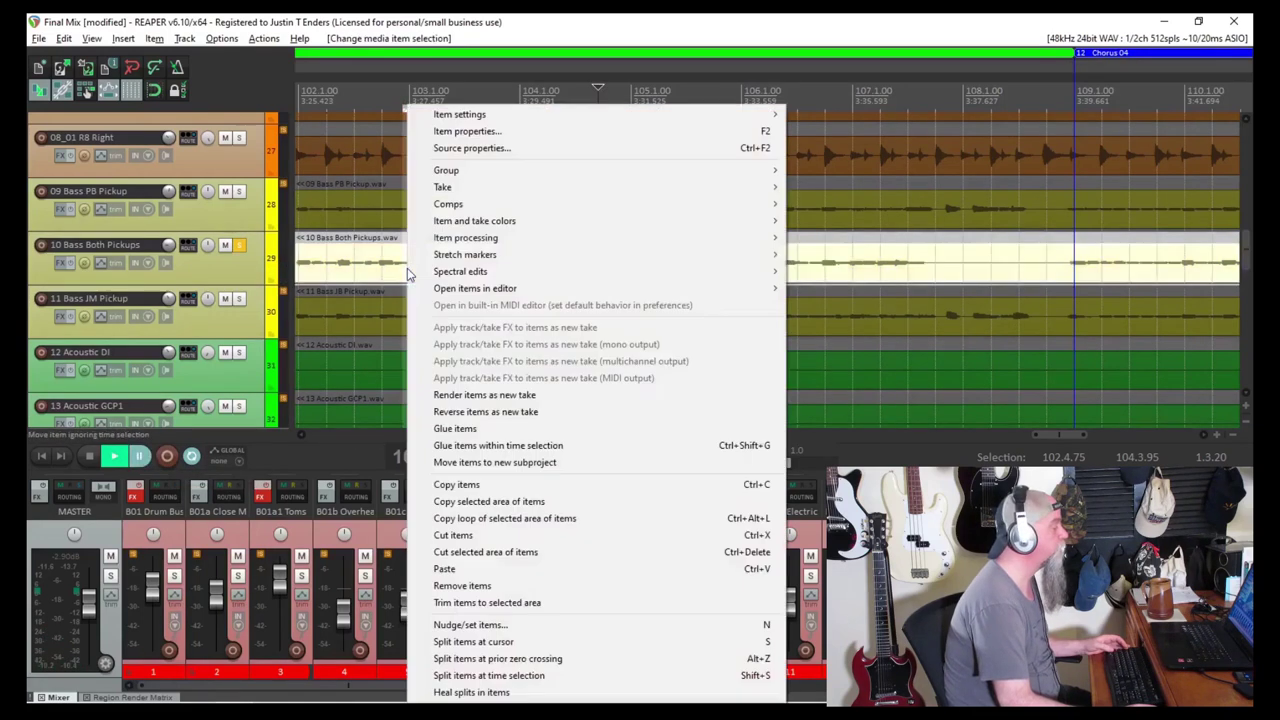
{"action": "left_click", "coordinate": [459, 486]}
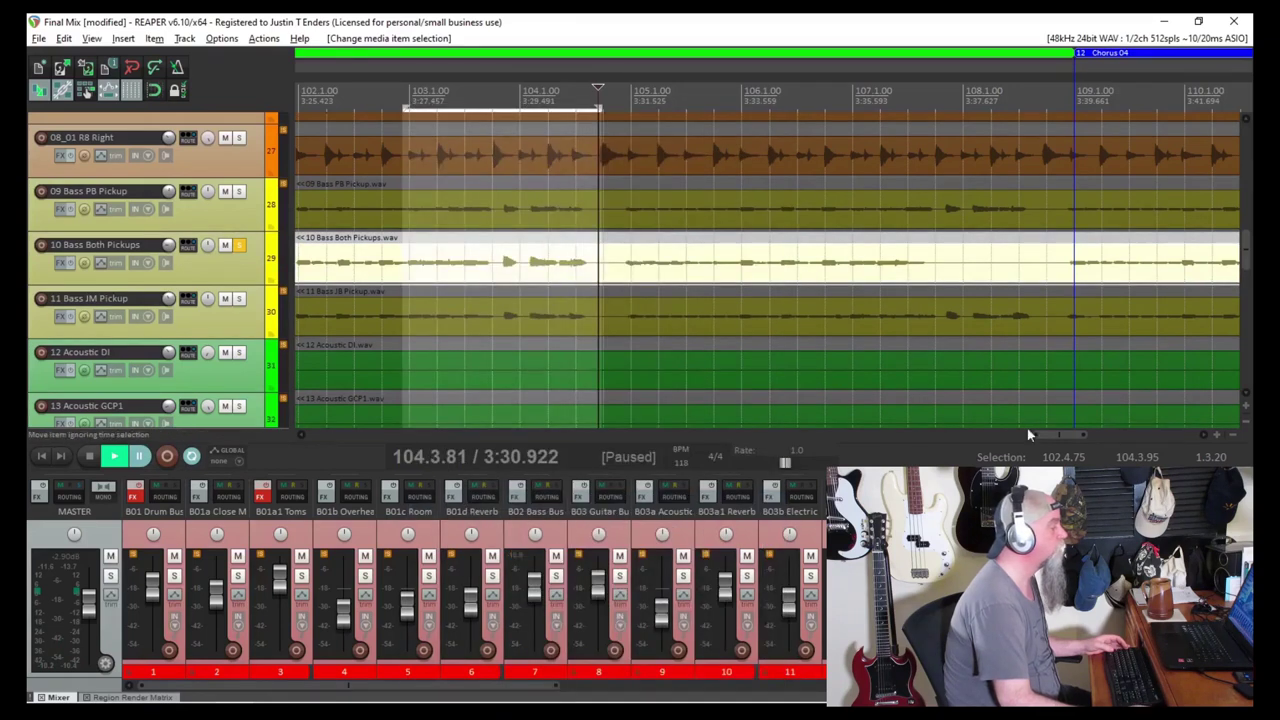
{"action": "left_click", "coordinate": [850, 112]}
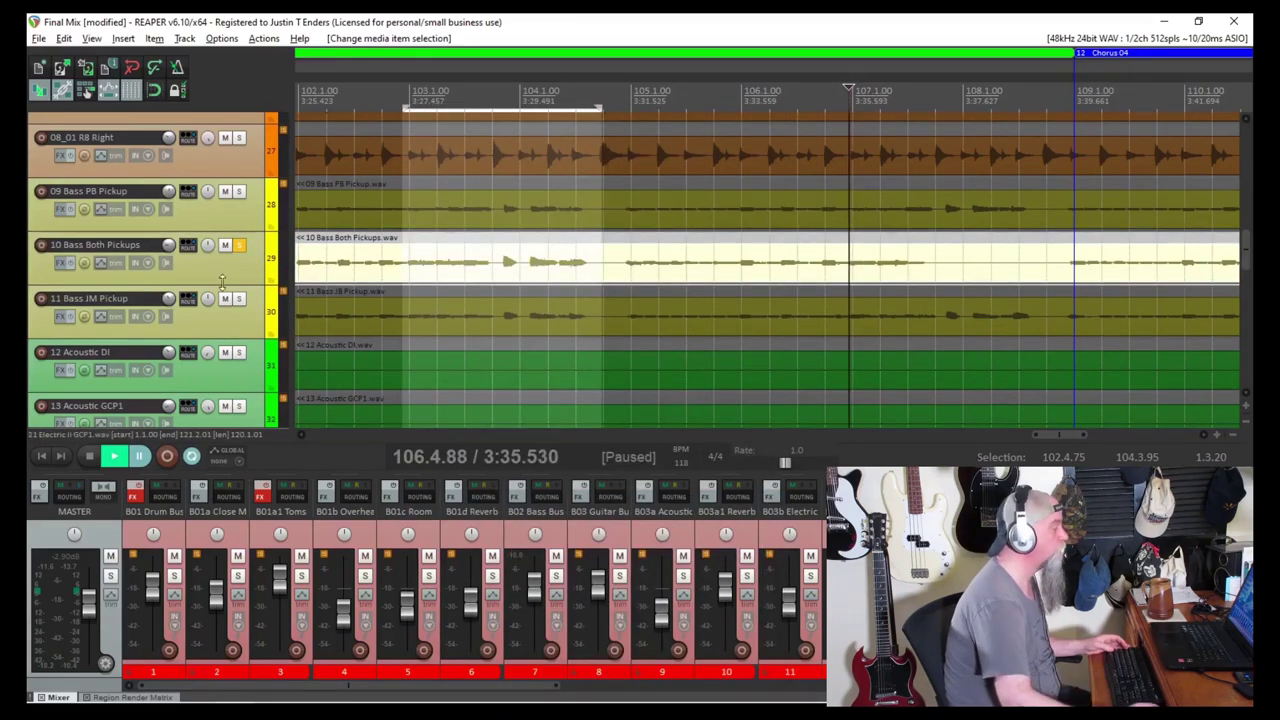
{"action": "key", "text": "ctrl+v"}
Step: Play a time selection from about 105.4.99 to 109.4.96 with 10 Bass Both Pickups soloed, and add the other bass pickup tracks to the solo
{"action": "left_click_drag", "start_coordinate": [742, 105], "coordinate": [1177, 105]}
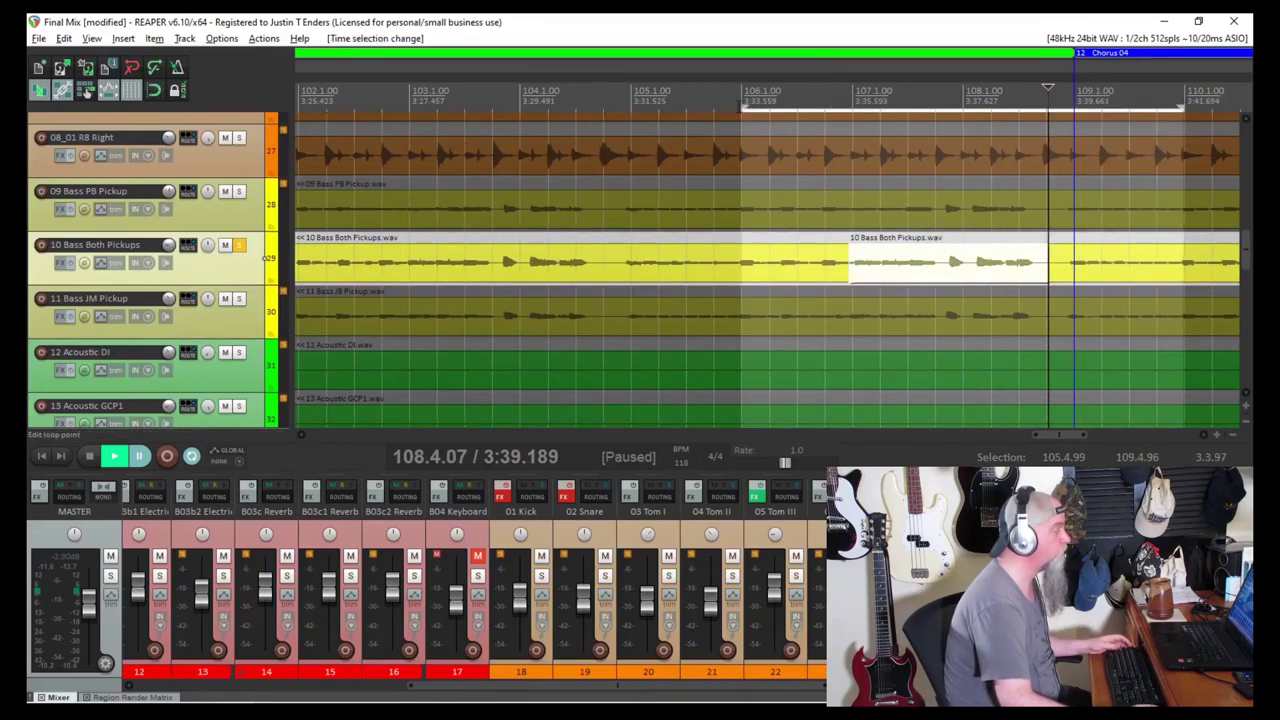
{"action": "left_click", "coordinate": [113, 456]}
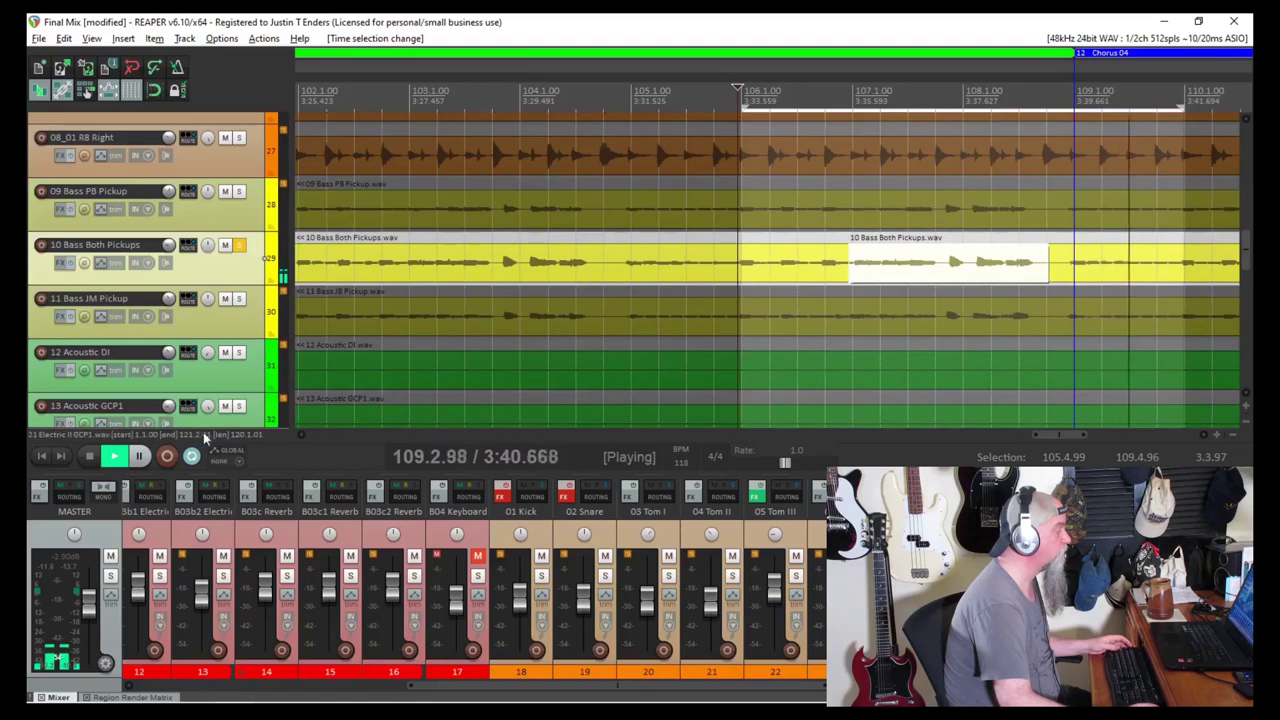
{"action": "left_click", "coordinate": [239, 299]}
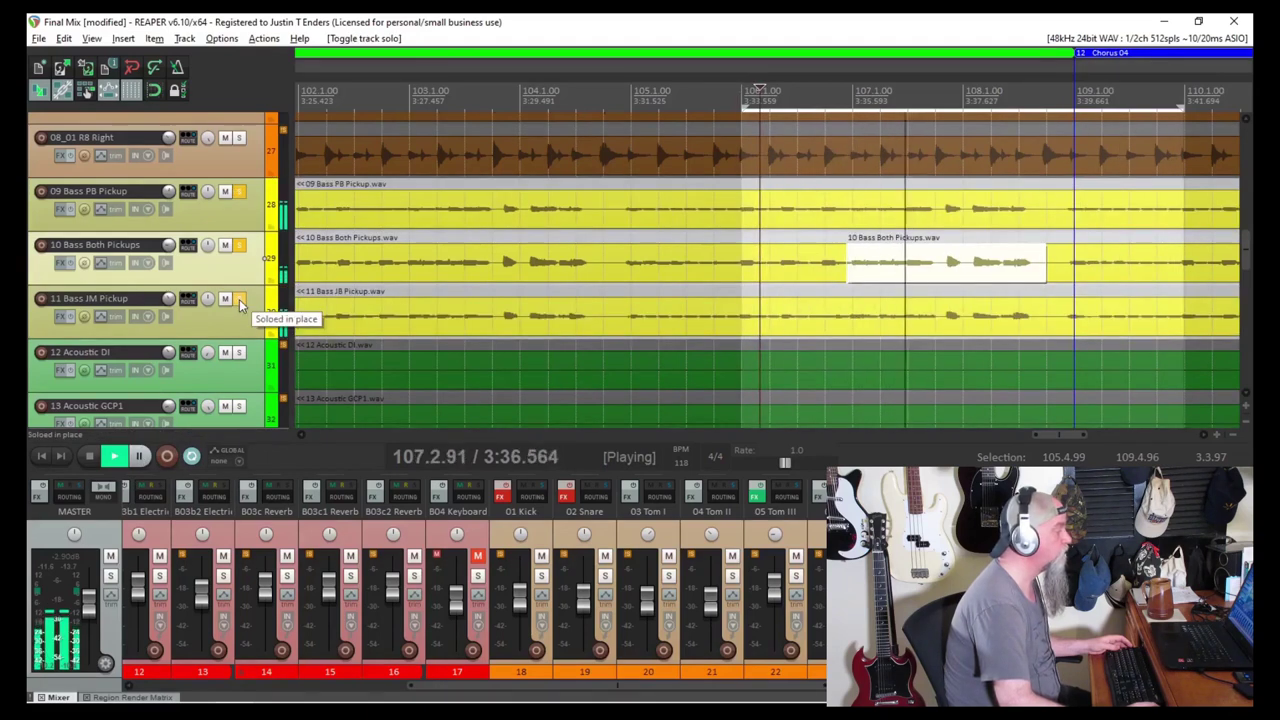
Step: Unsolo the three bass tracks during playback to check the pasted bass section in the full mix
{"action": "left_click", "coordinate": [239, 299]}
{"action": "left_click", "coordinate": [240, 246]}
{"action": "left_click", "coordinate": [239, 192]}
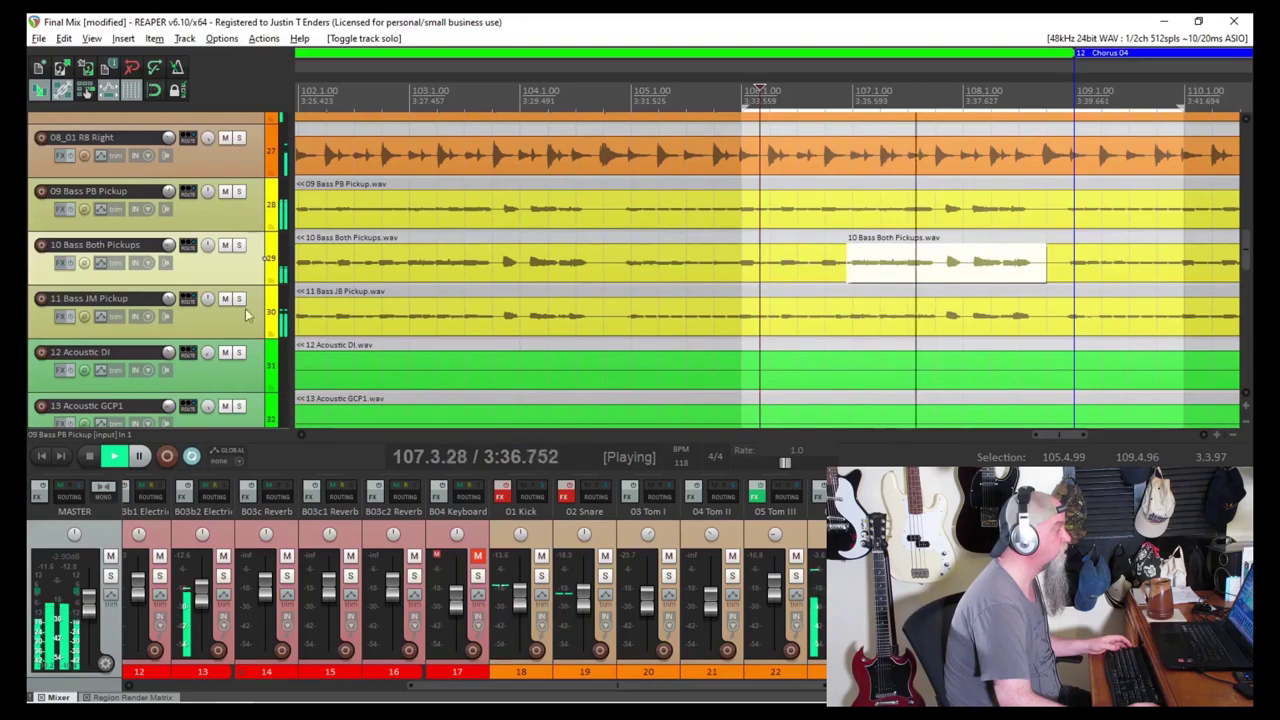
{"action": "left_click", "coordinate": [87, 458]}
Step: Remove the time selection and play the full mix from the start of the song
{"action": "key", "text": "Home"}
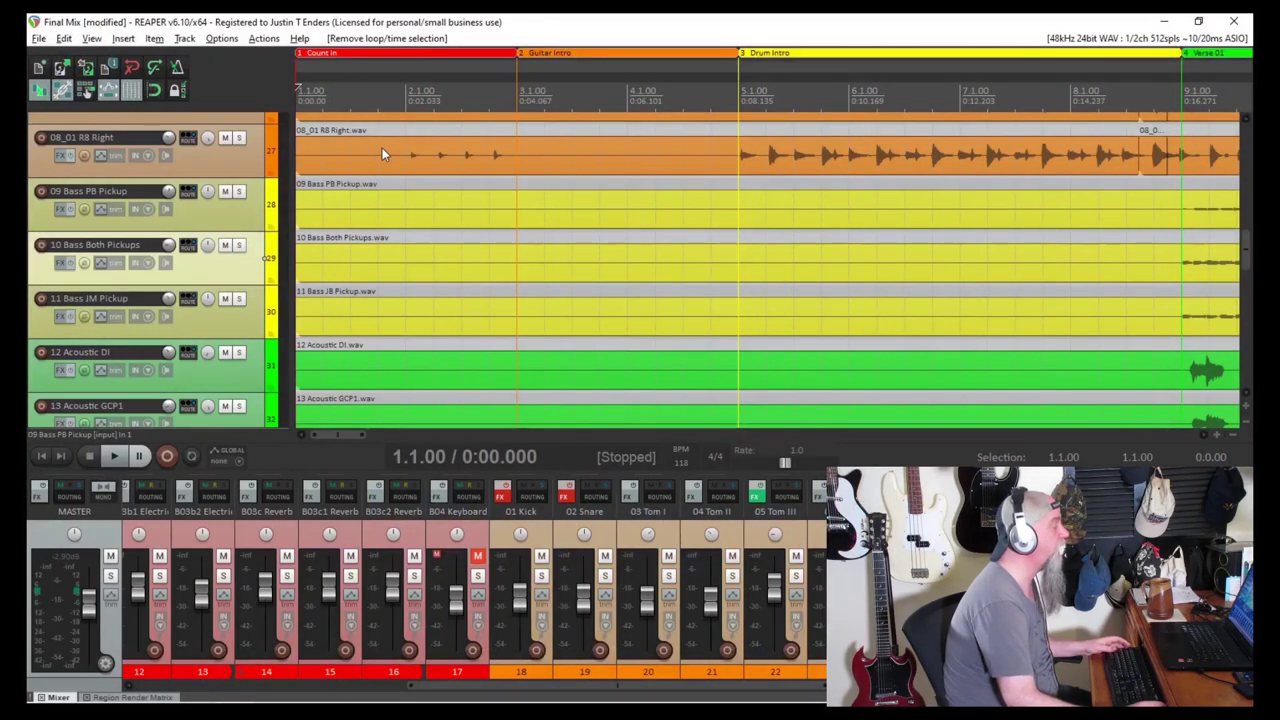
{"action": "left_click", "coordinate": [113, 457]}
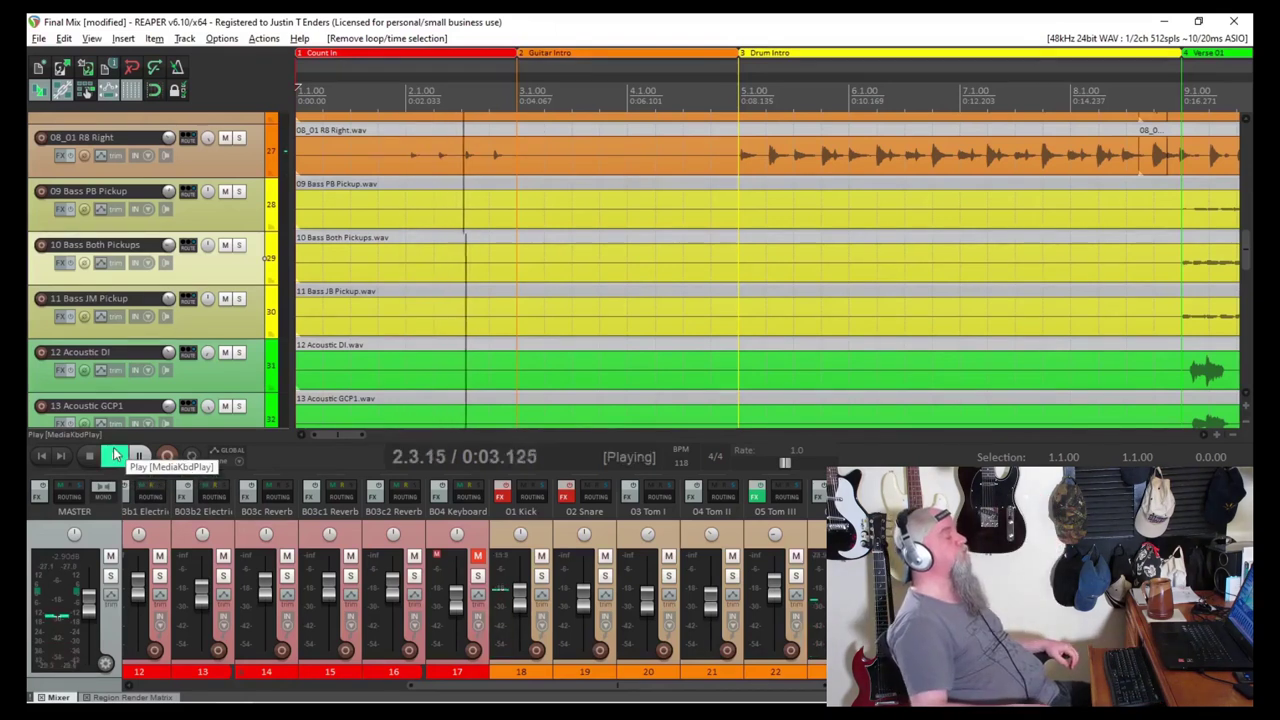